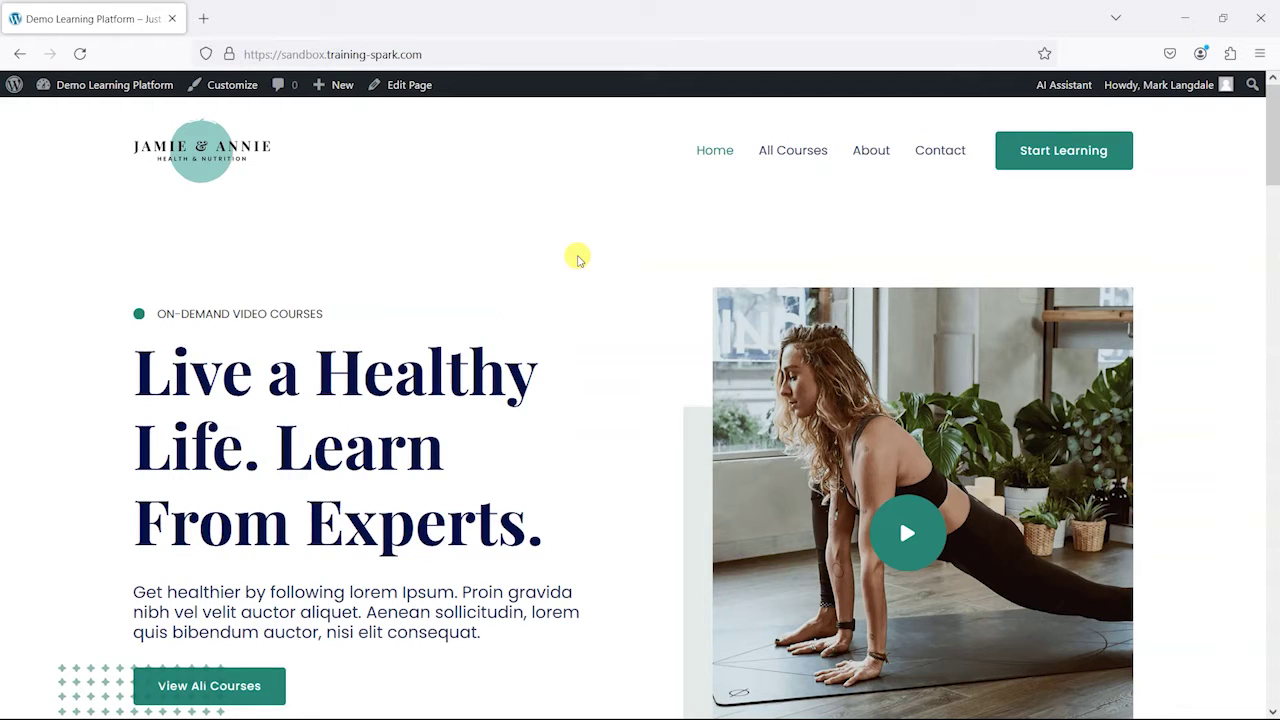
- Open the list of all users in the site's admin area and review the roles that can be assigned
{"action": "left_click", "coordinate": [60, 114]}
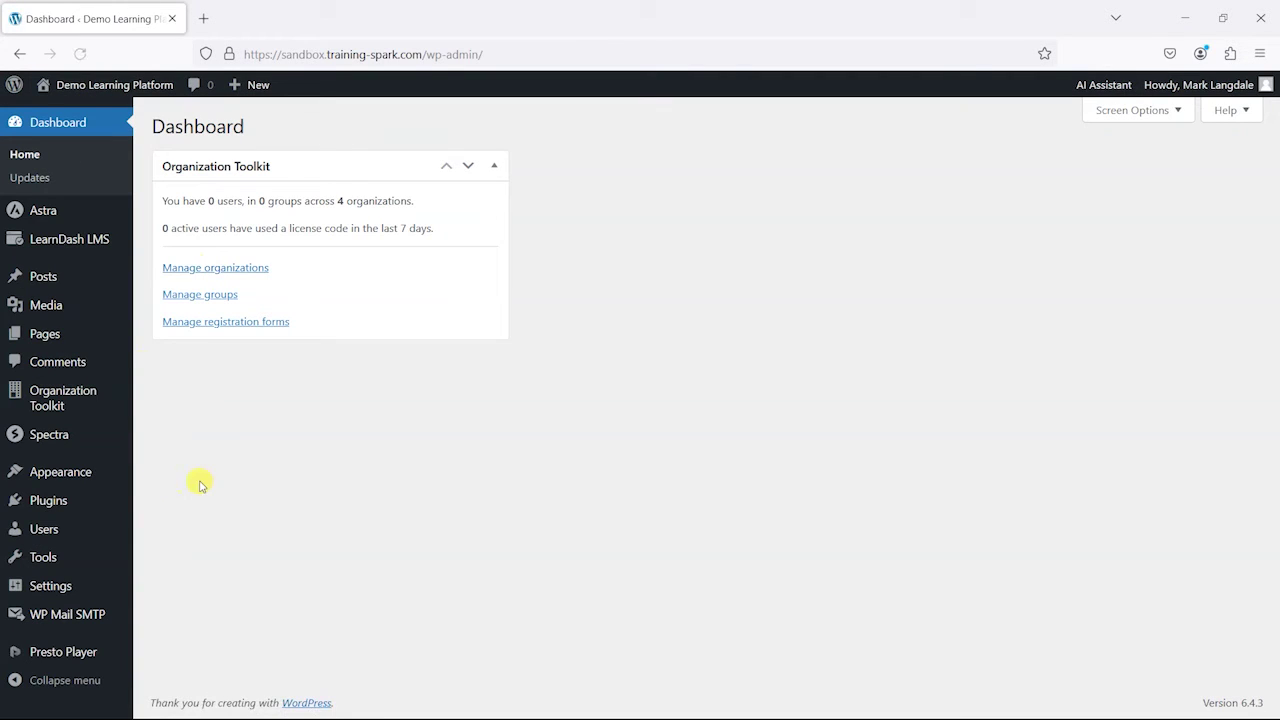
{"action": "mouse_move", "coordinate": [48, 535]}
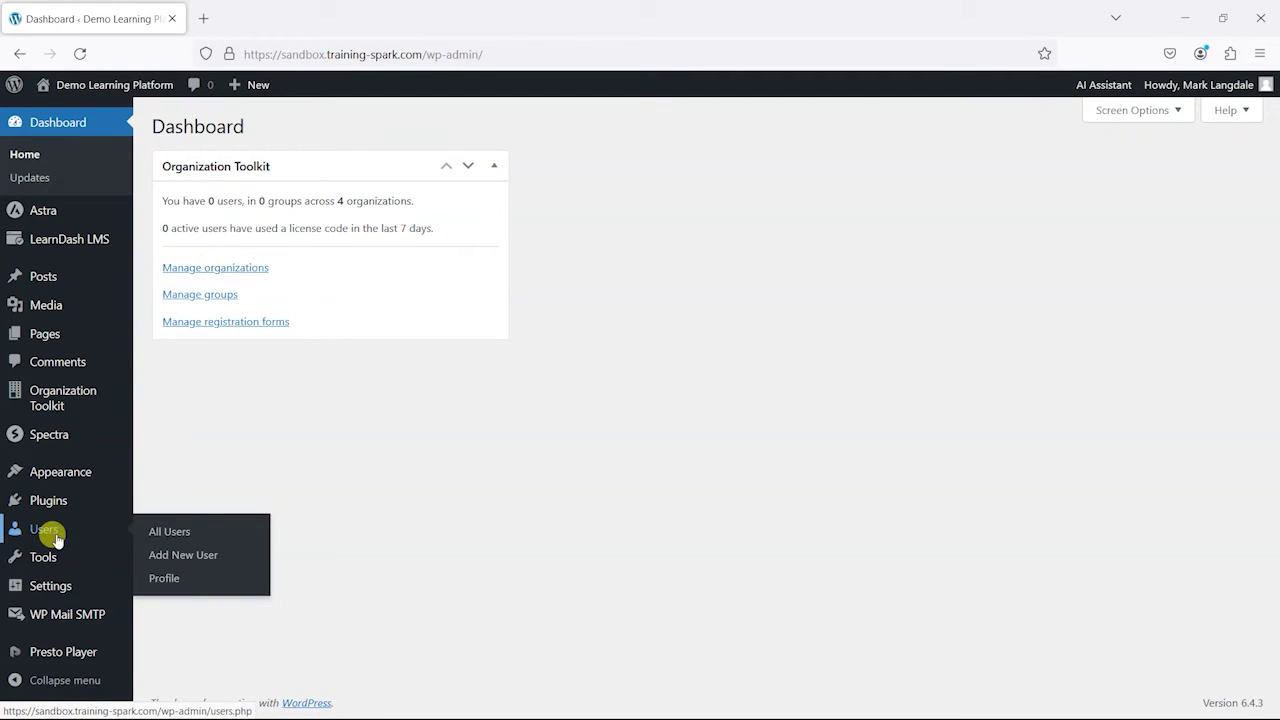
{"action": "left_click", "coordinate": [171, 535]}
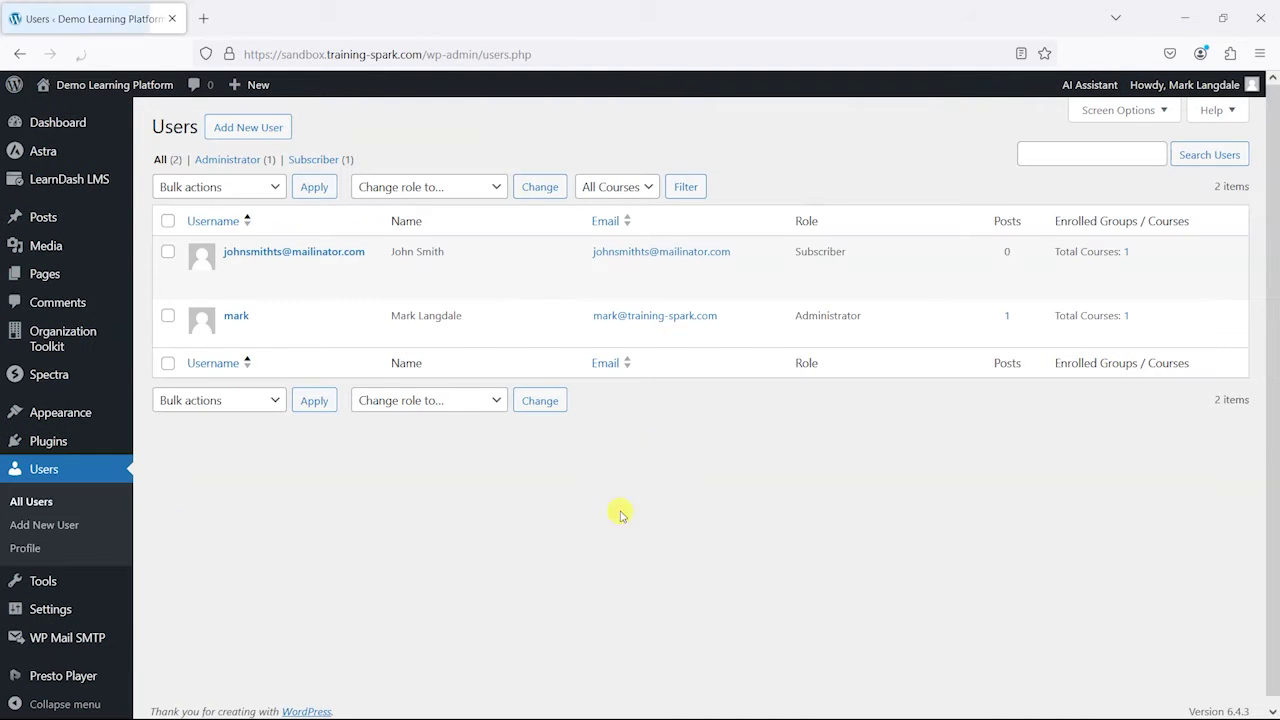
{"action": "left_click", "coordinate": [440, 190]}
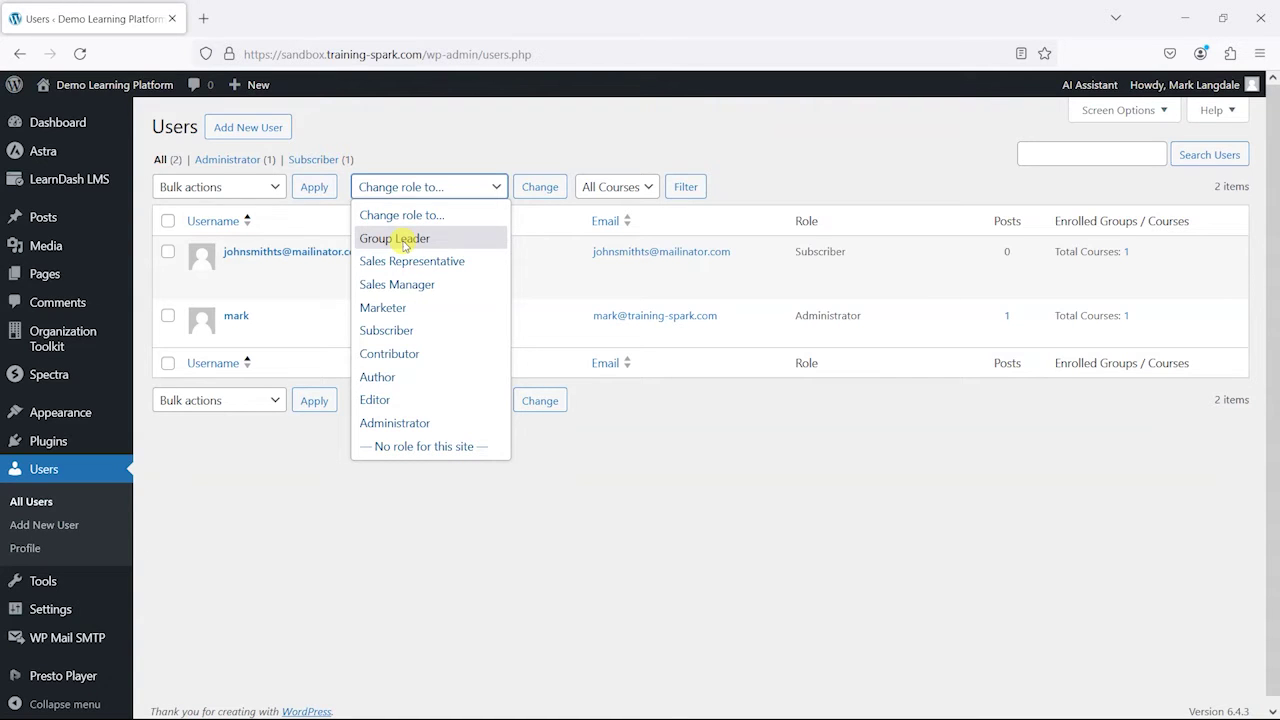
{"action": "mouse_move", "coordinate": [110, 180]}
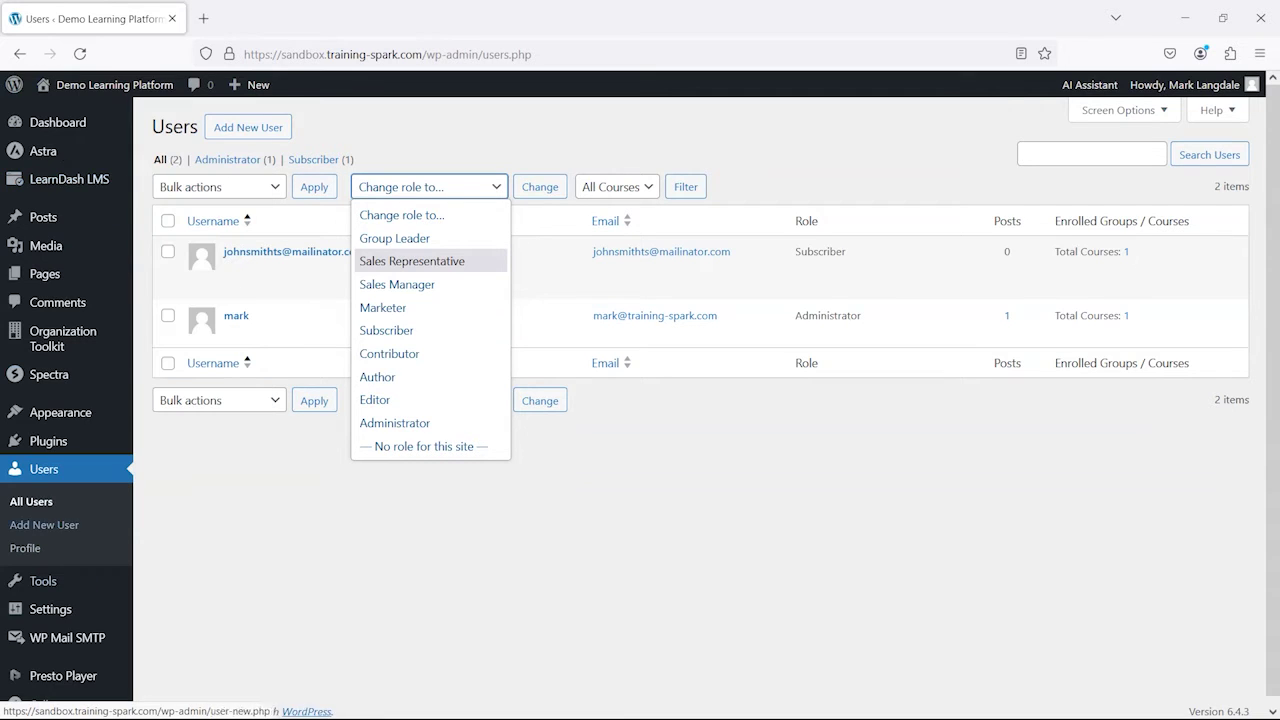
{"action": "left_click", "coordinate": [419, 586]}
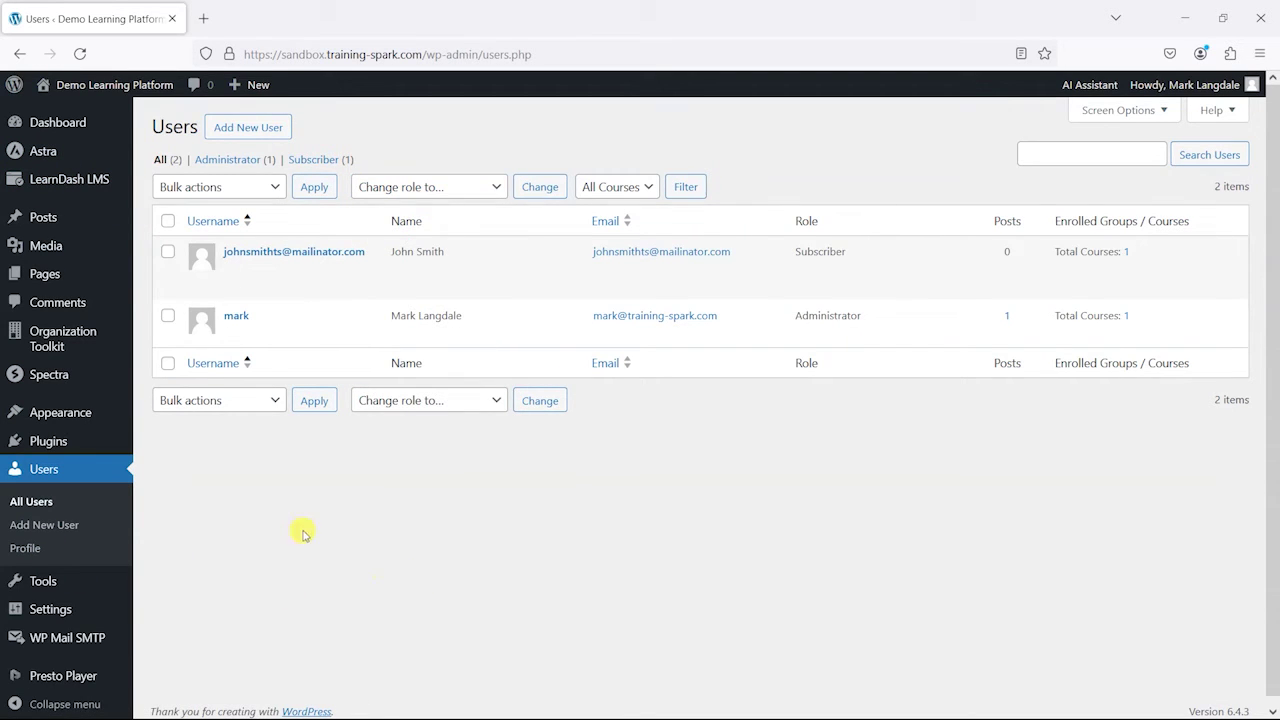
- Search for a new plugin named "User Role Editor"
{"action": "mouse_move", "coordinate": [42, 449]}
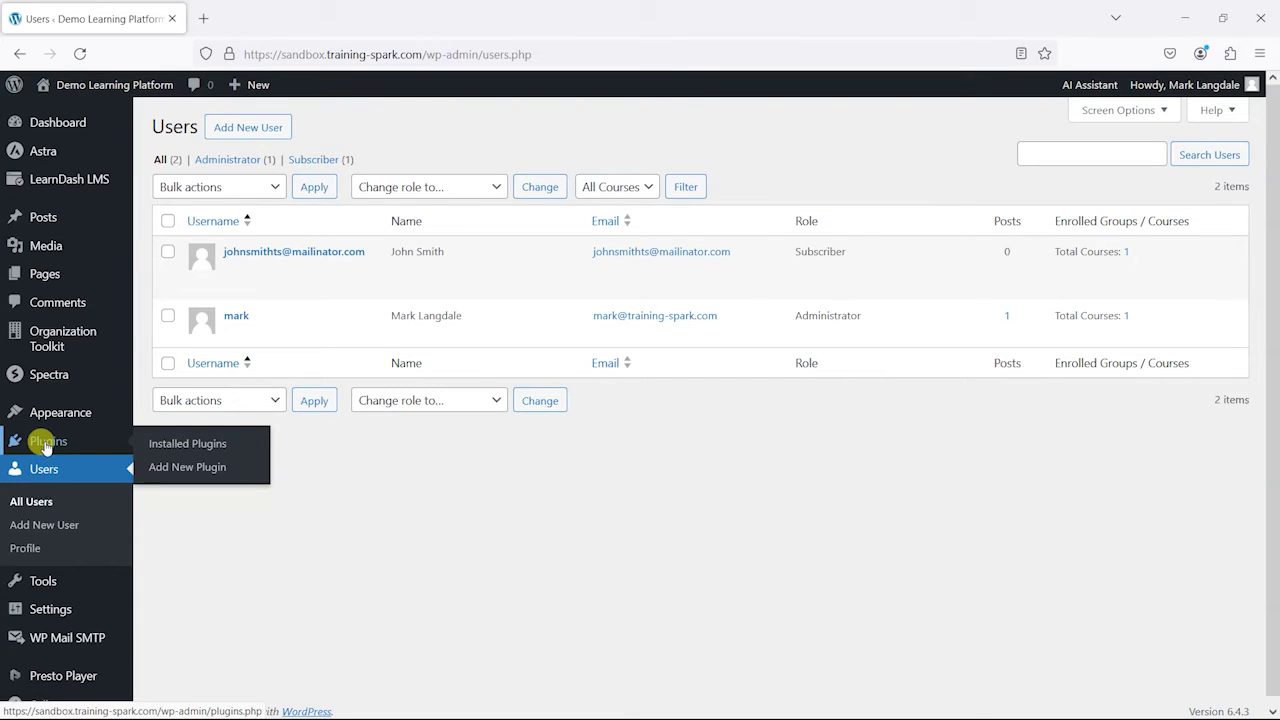
{"action": "left_click", "coordinate": [186, 468]}
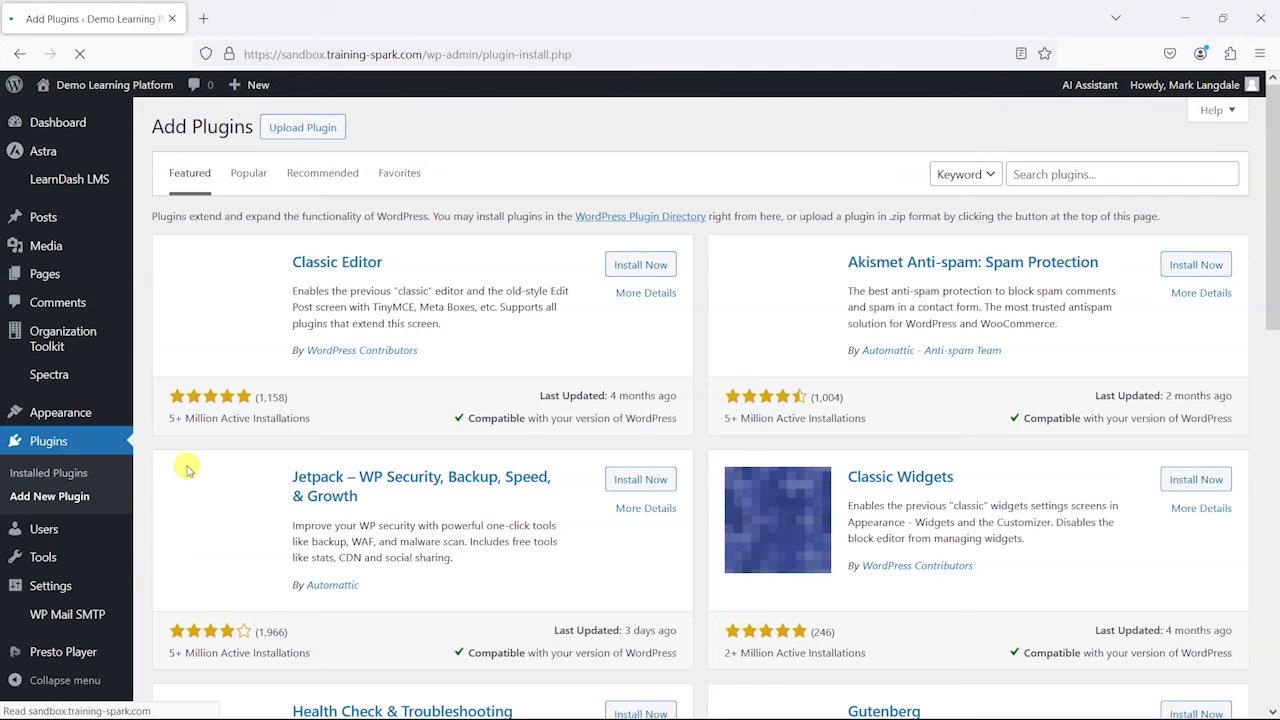
{"action": "left_click", "coordinate": [1048, 174]}
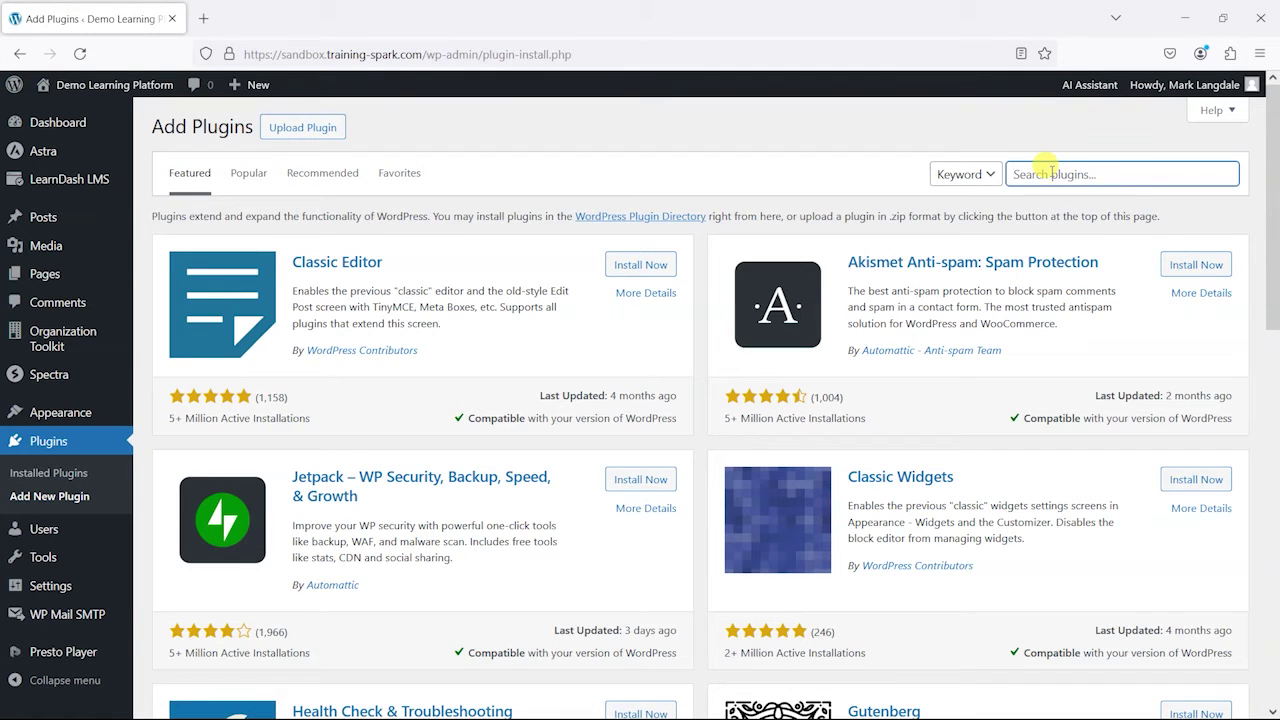
{"action": "type", "text": "User Role Editor"}
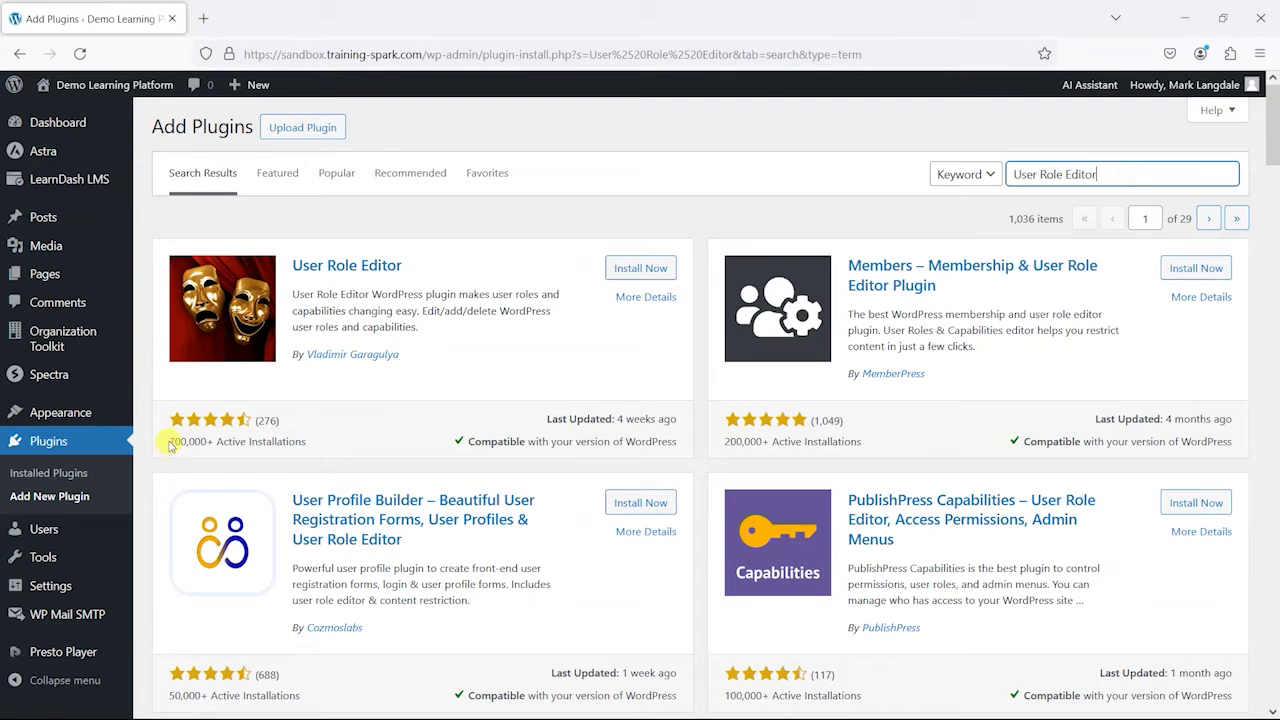
- Check the User Role Editor plugin's installation count, last update and rating, then install and activate it
{"action": "left_click_drag", "start_coordinate": [171, 432], "coordinate": [200, 441]}
{"action": "left_click", "coordinate": [205, 440]}
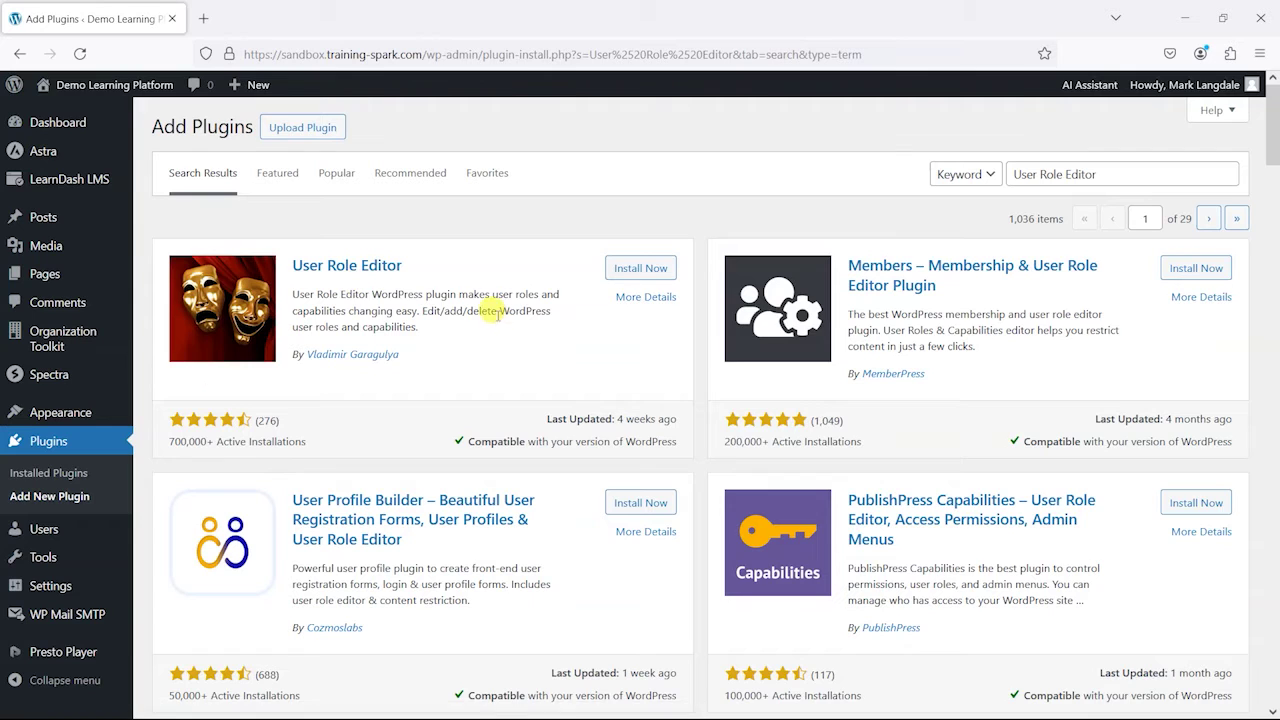
{"action": "left_click_drag", "start_coordinate": [615, 419], "coordinate": [677, 420]}
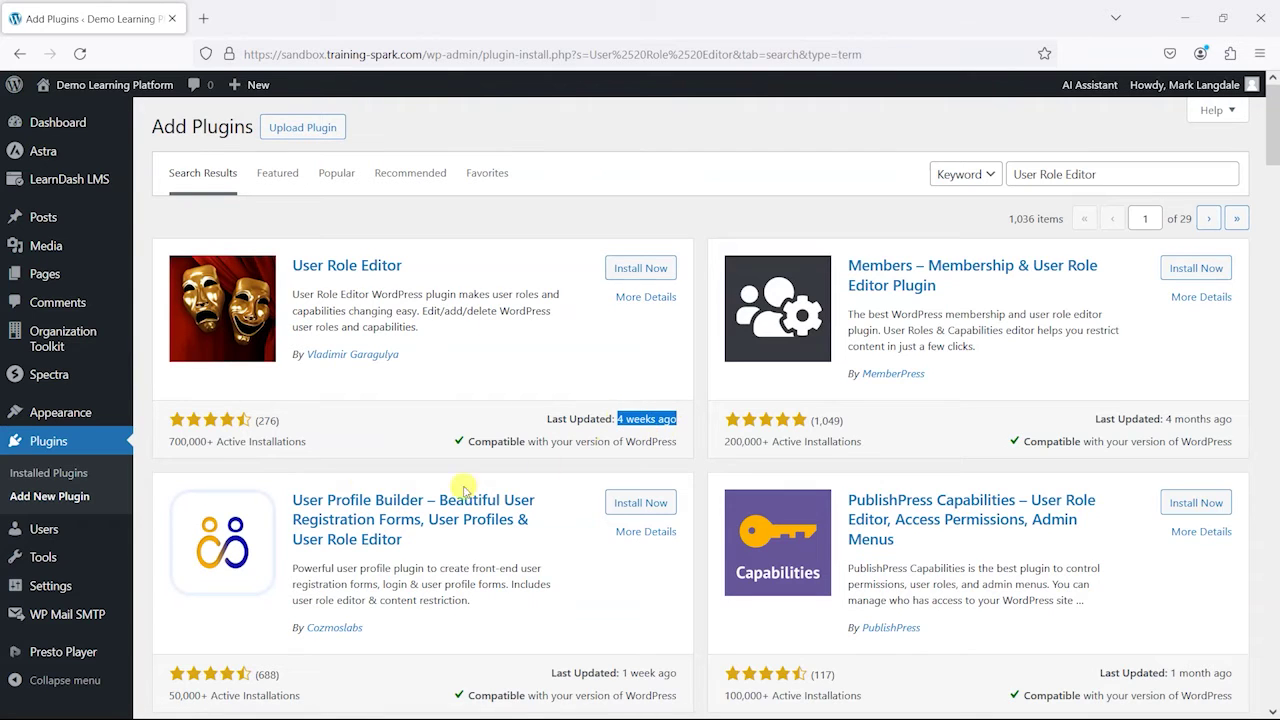
{"action": "left_click", "coordinate": [262, 416]}
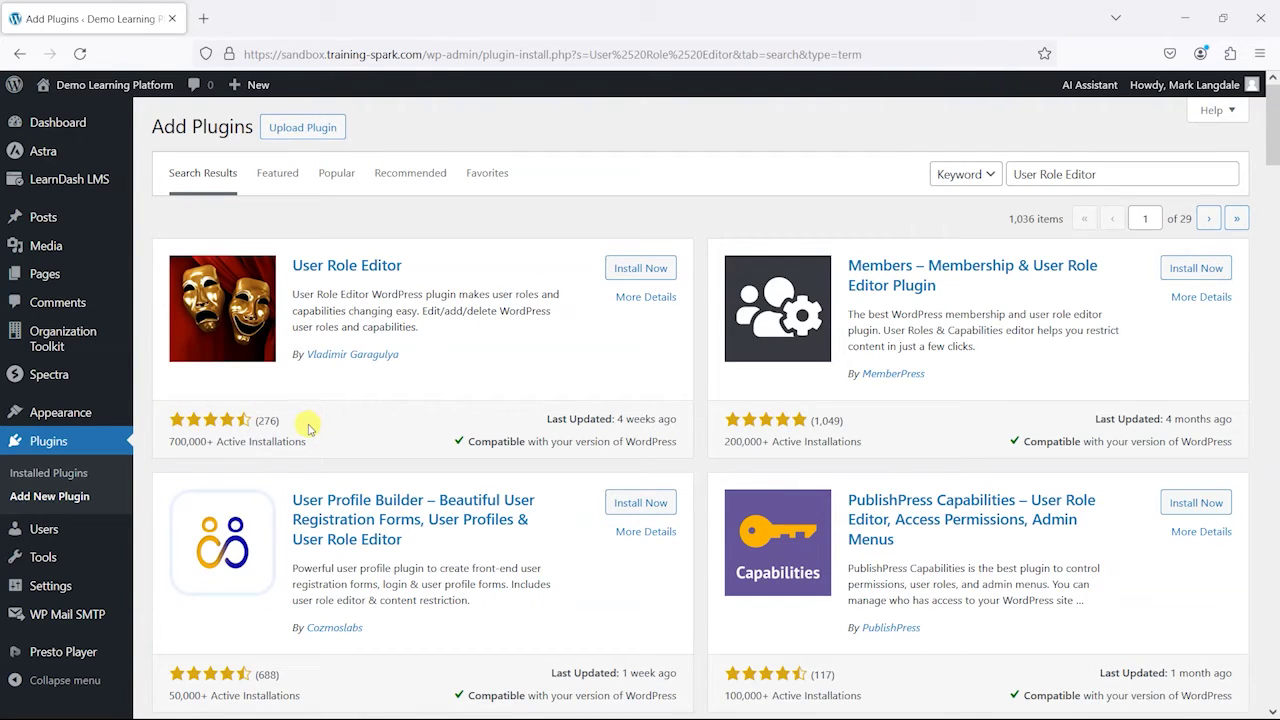
{"action": "left_click", "coordinate": [640, 270]}
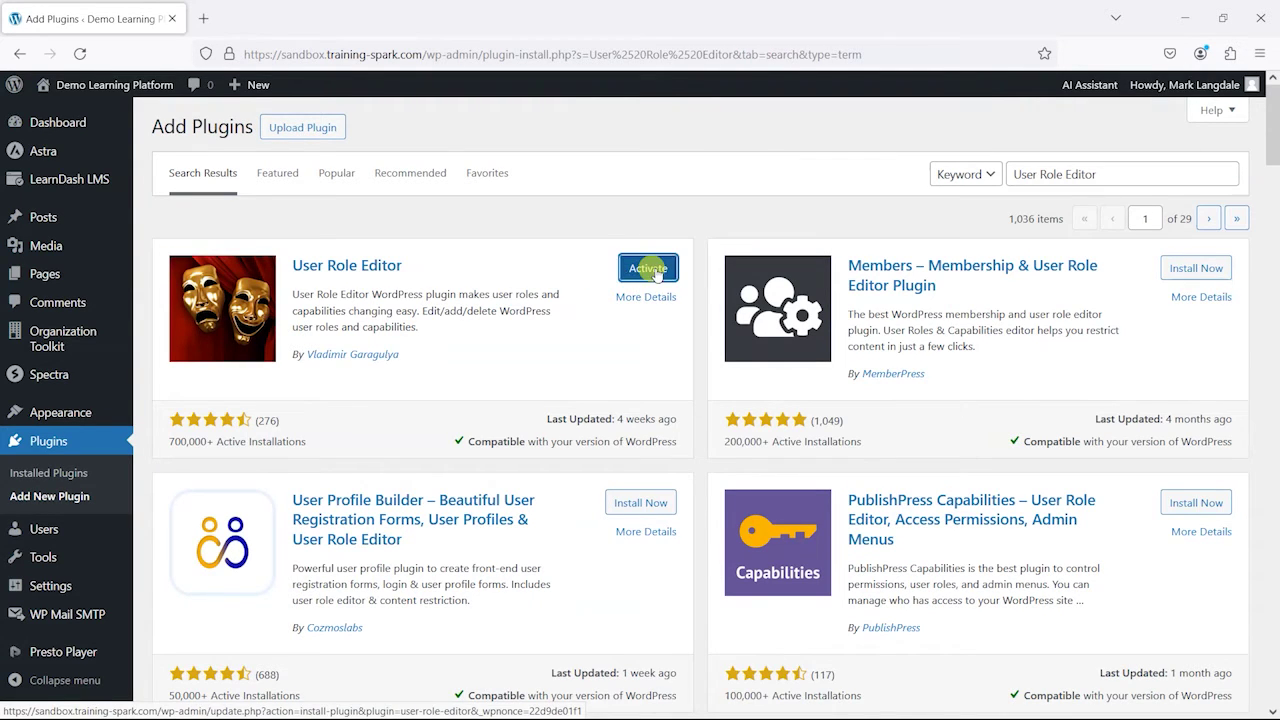
{"action": "left_click", "coordinate": [655, 270]}
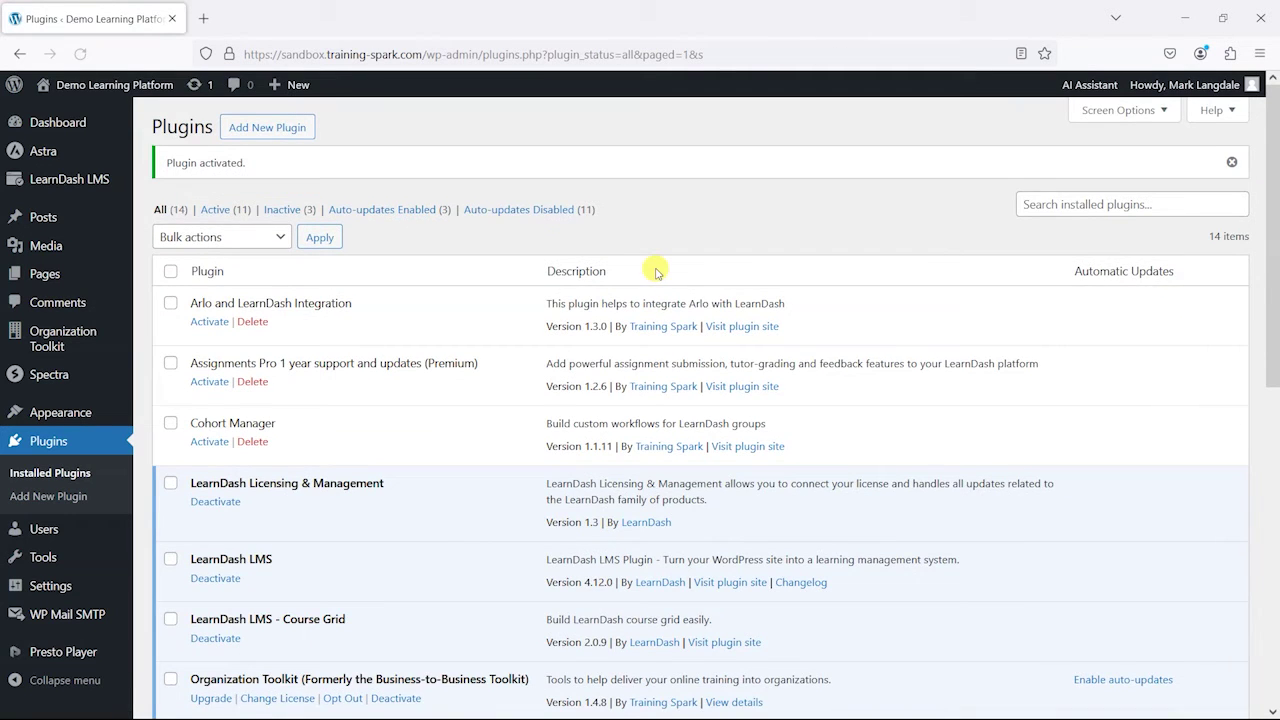
- Open the User Role Editor page and show the capabilities in human readable form
{"action": "scroll", "coordinate": [461, 256], "scroll_direction": "down", "scroll_amount": 3}
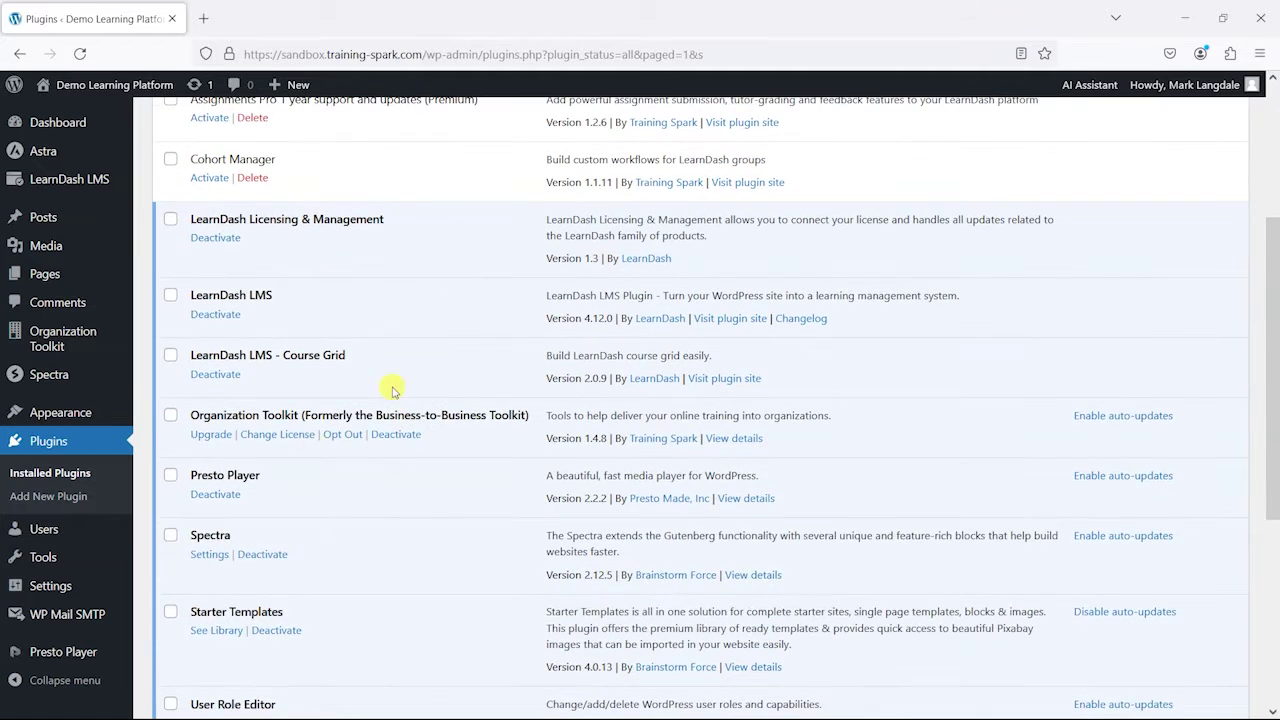
{"action": "mouse_move", "coordinate": [50, 533]}
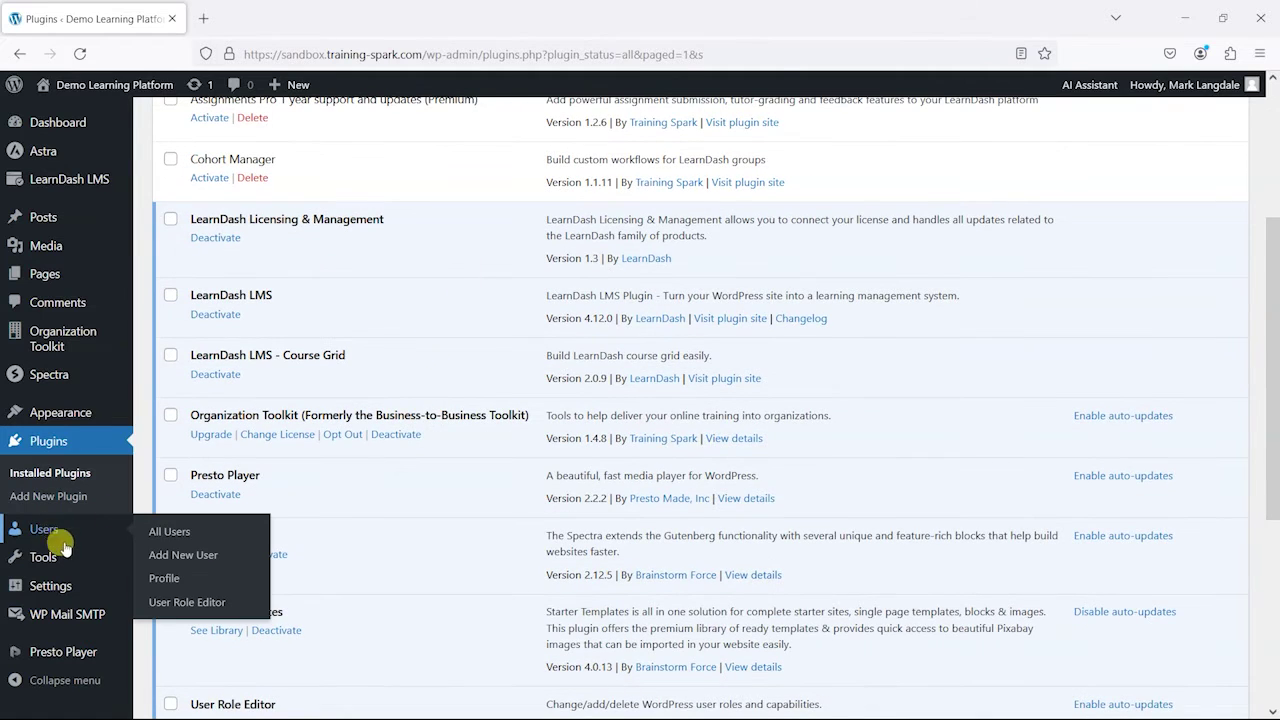
{"action": "left_click", "coordinate": [195, 605]}
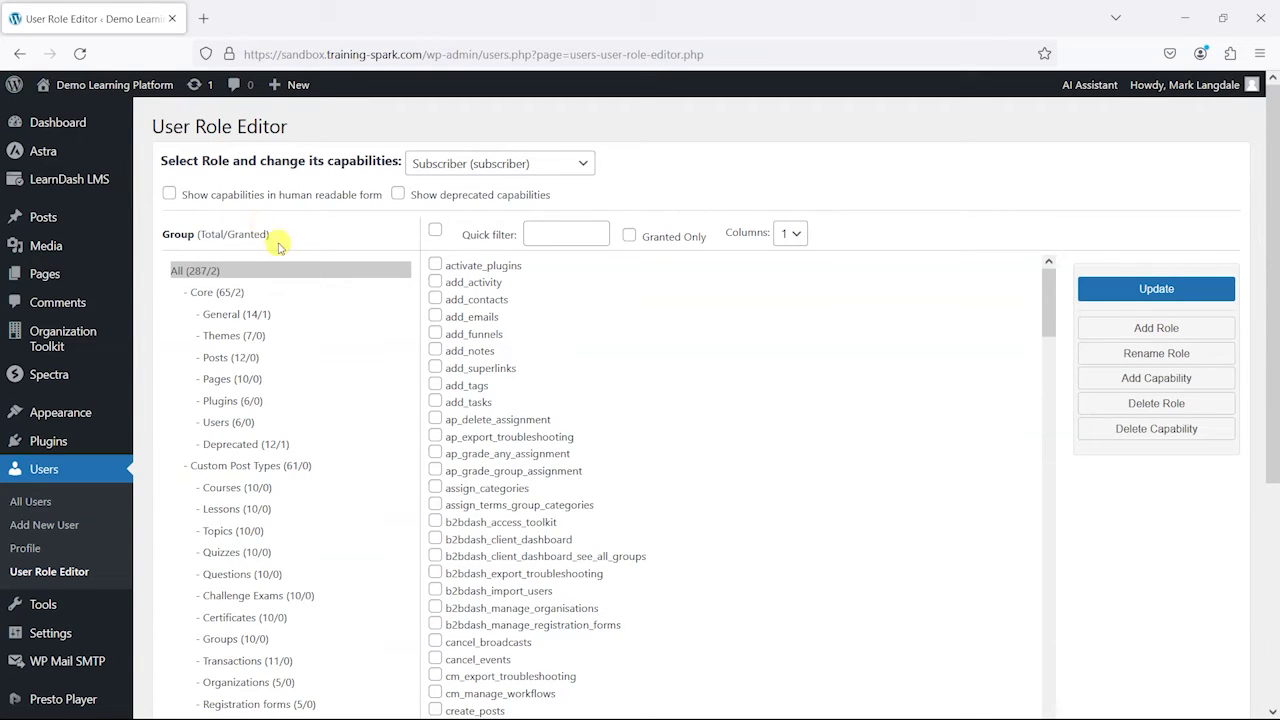
{"action": "left_click", "coordinate": [169, 194]}
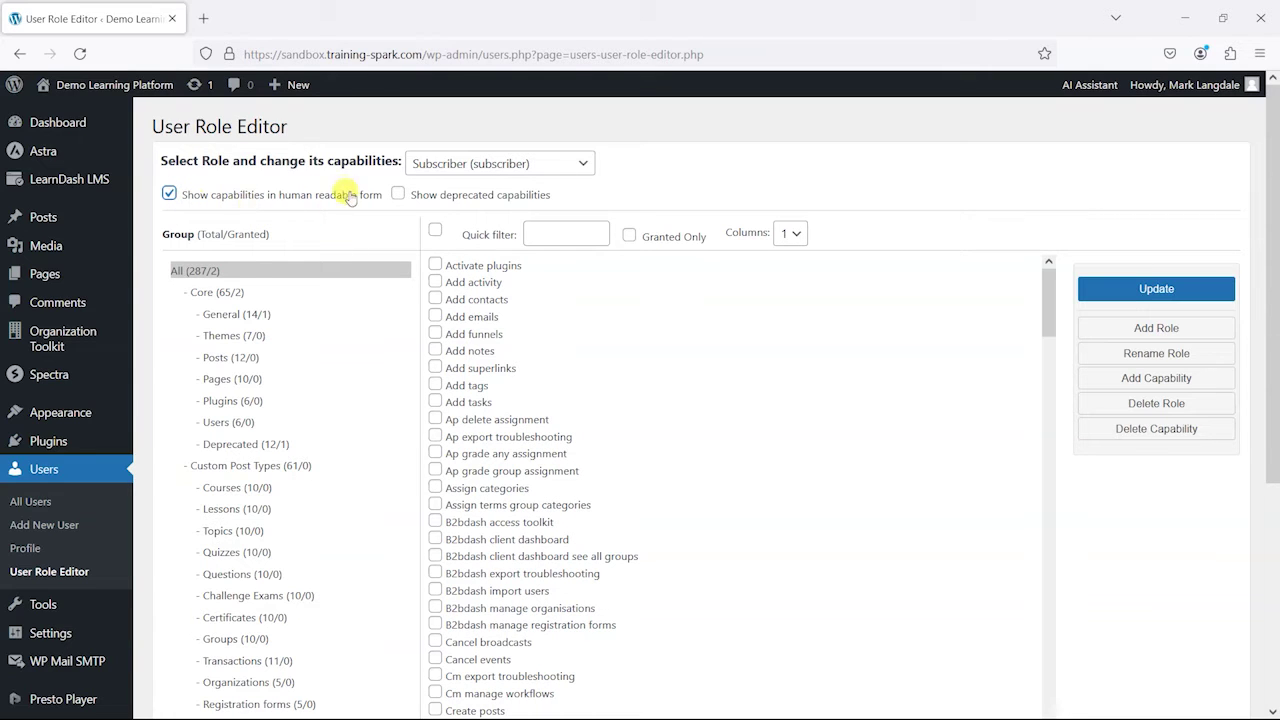
- Review the selectable roles and examine which capabilities are granted to the Subscriber role
{"action": "left_click", "coordinate": [527, 166]}
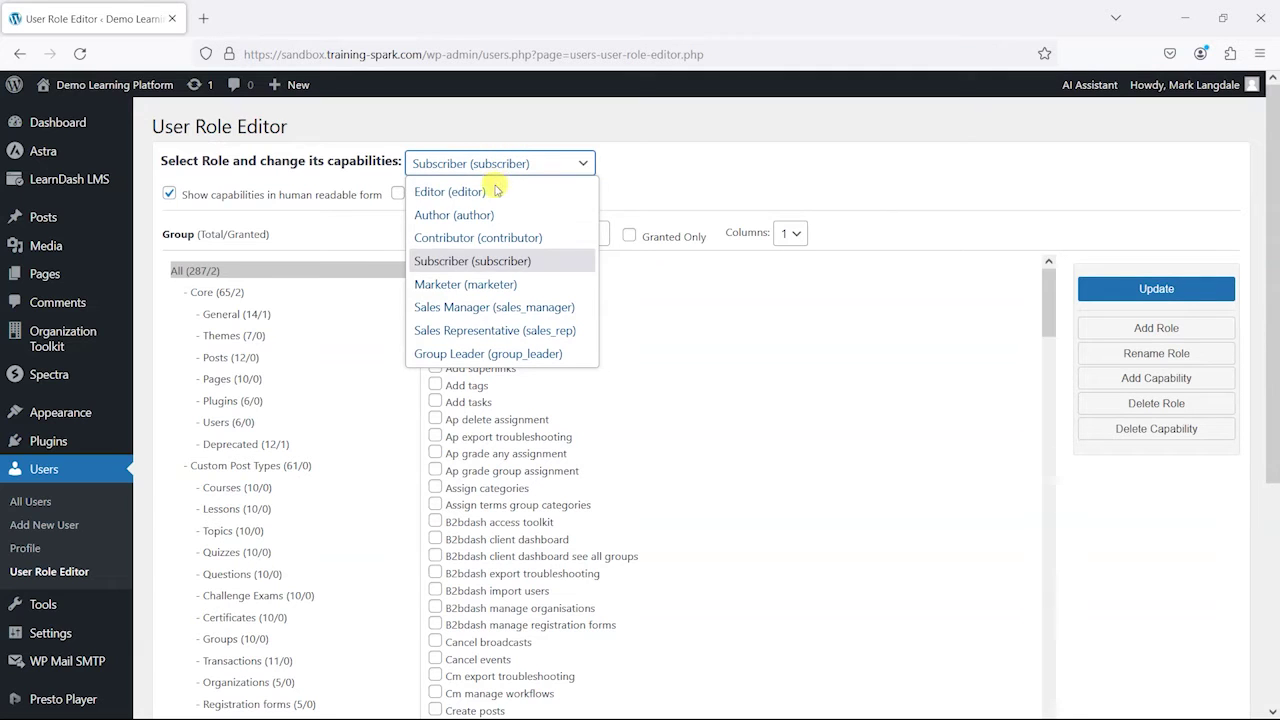
{"action": "left_click", "coordinate": [686, 166]}
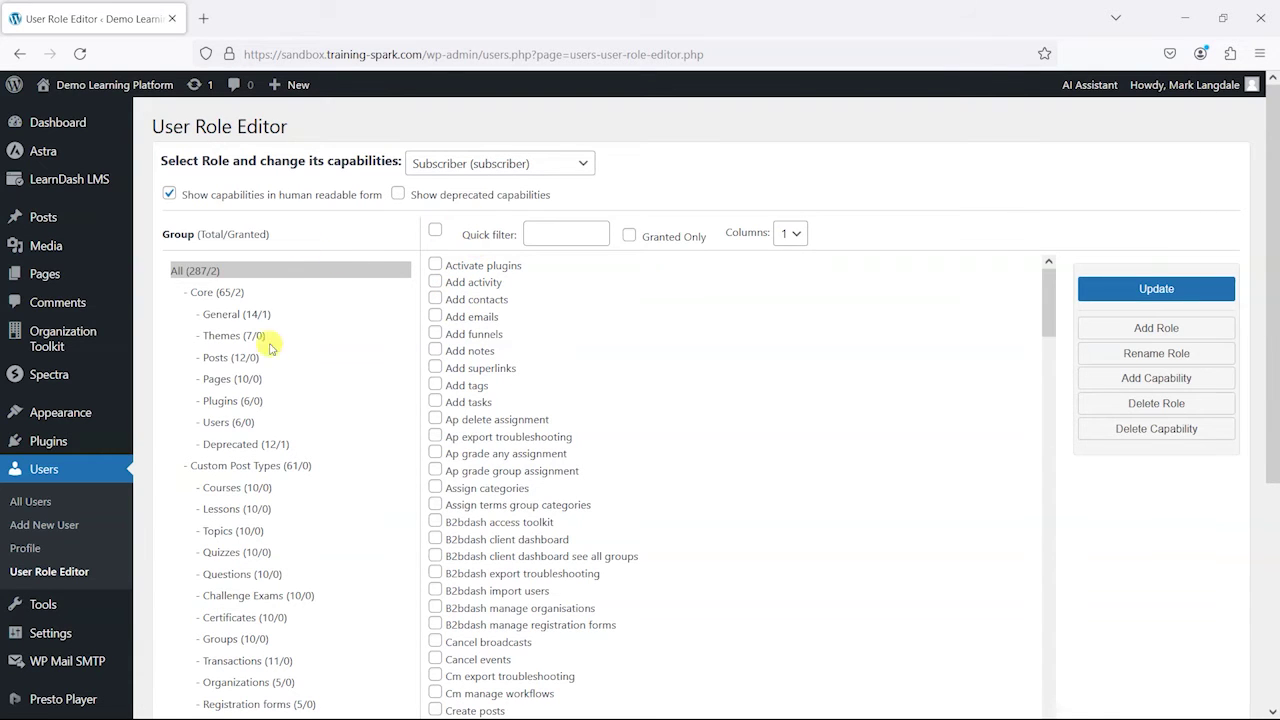
{"action": "scroll", "coordinate": [600, 350], "scroll_direction": "down", "scroll_amount": 15}
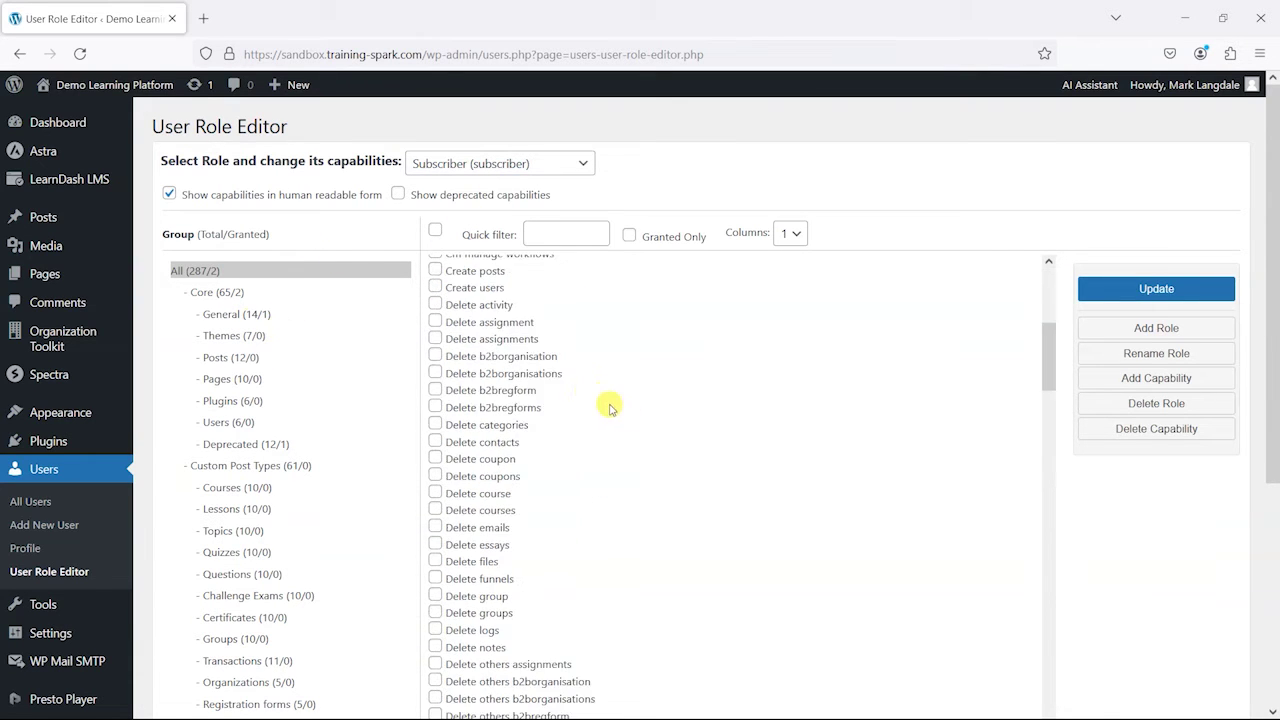
{"action": "scroll", "coordinate": [660, 465], "scroll_direction": "down", "scroll_amount": 20}
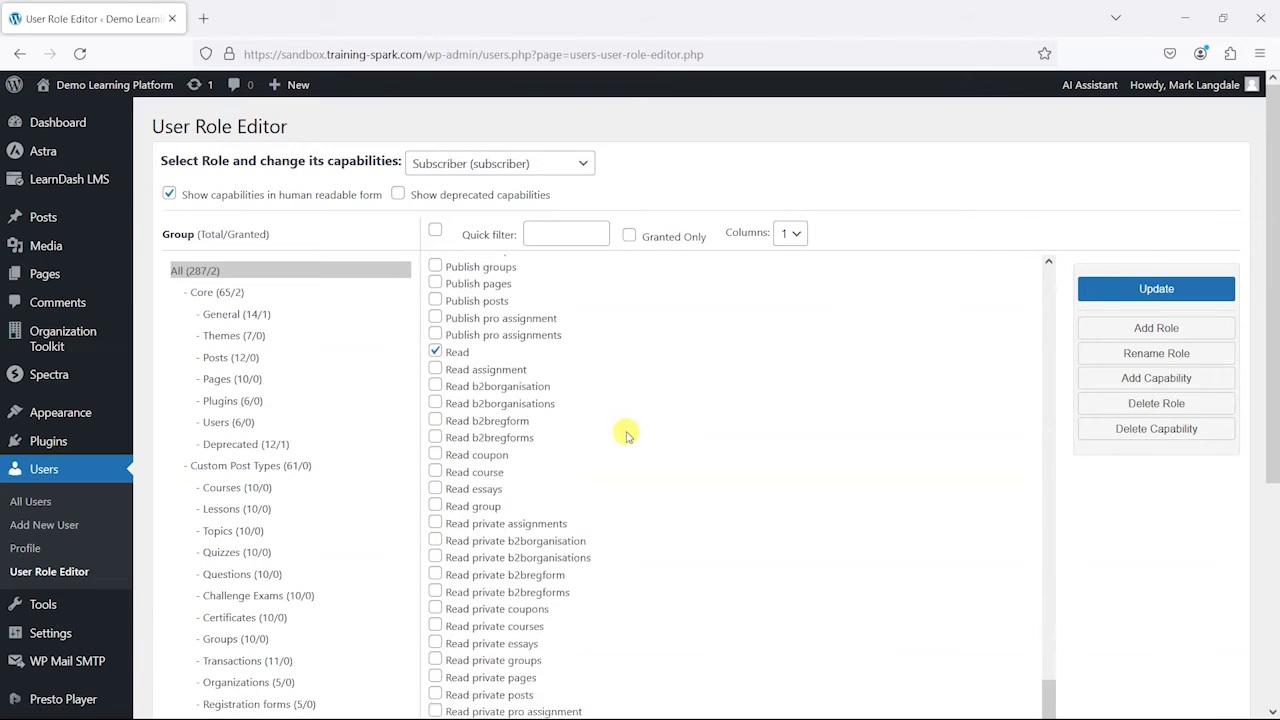
{"action": "scroll", "coordinate": [610, 432], "scroll_direction": "up", "scroll_amount": 8}
{"action": "scroll", "coordinate": [595, 428], "scroll_direction": "up", "scroll_amount": 3}
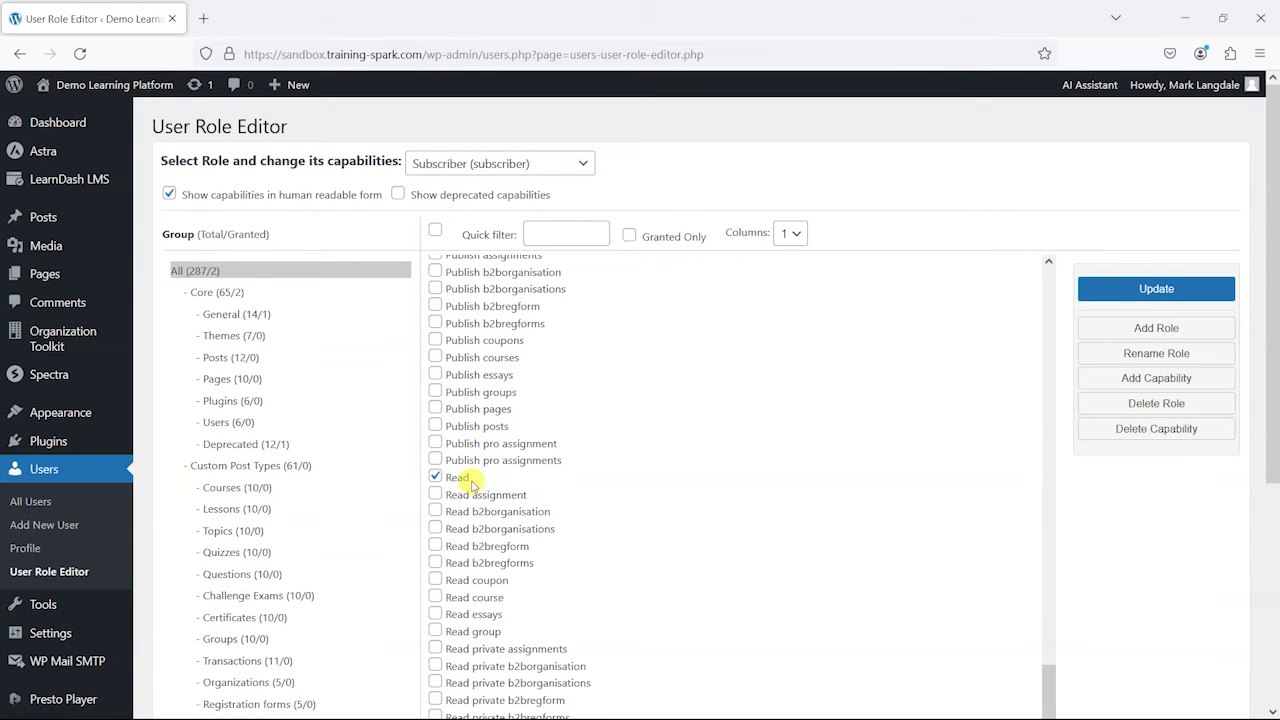
{"action": "scroll", "coordinate": [591, 482], "scroll_direction": "down", "scroll_amount": 15}
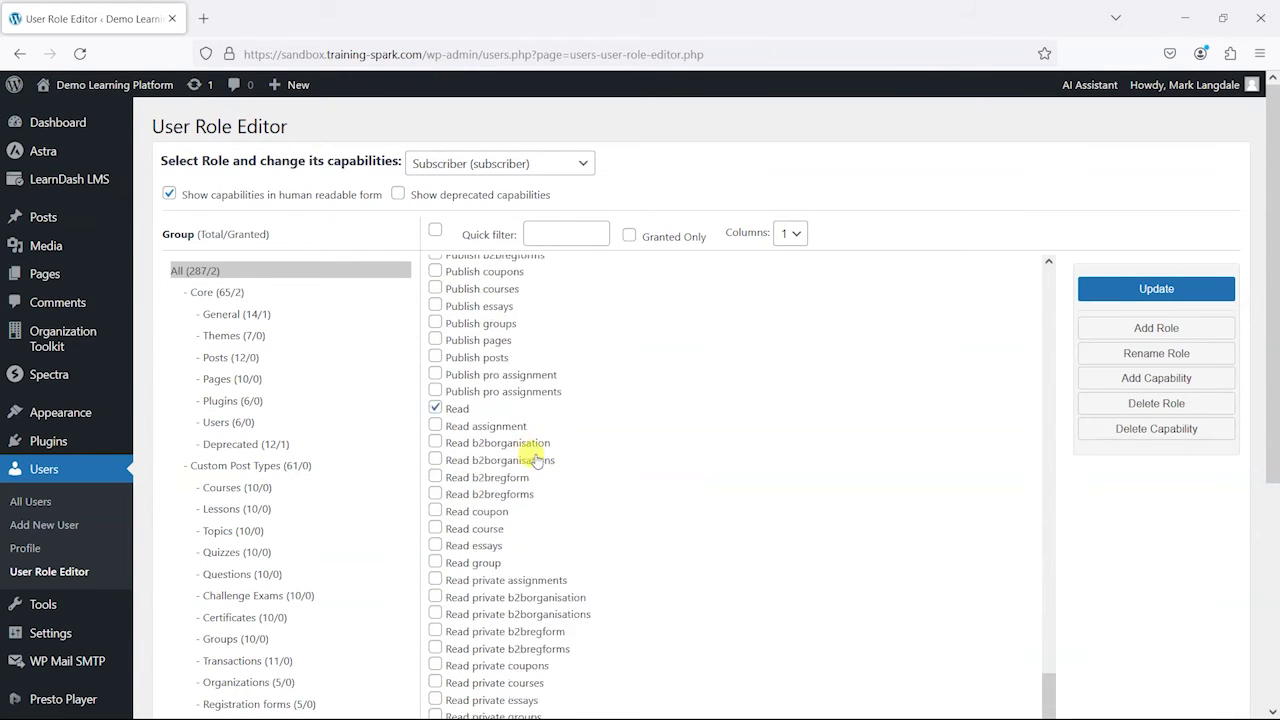
{"action": "scroll", "coordinate": [600, 414], "scroll_direction": "up", "scroll_amount": 8}
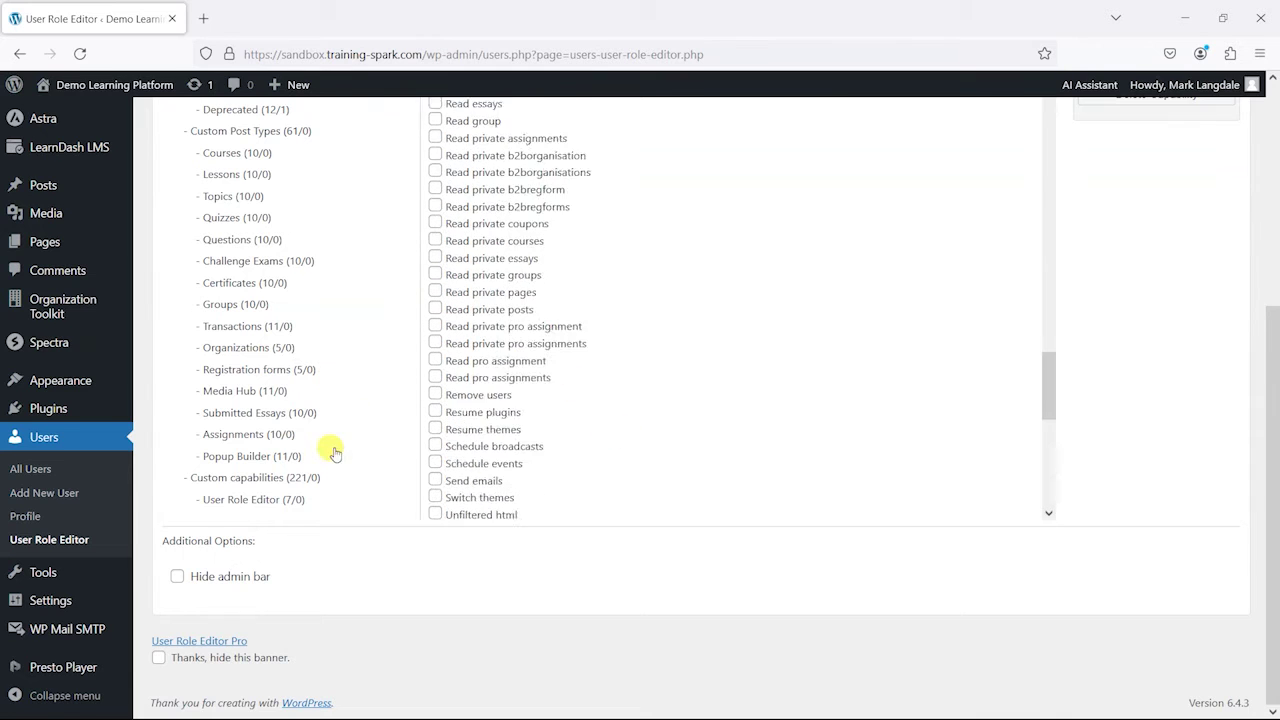
{"action": "scroll", "coordinate": [329, 449], "scroll_direction": "up", "scroll_amount": 3}
- Switch to the Editor role and examine its granted capabilities in the Posts and Core groups
{"action": "left_click", "coordinate": [559, 162]}
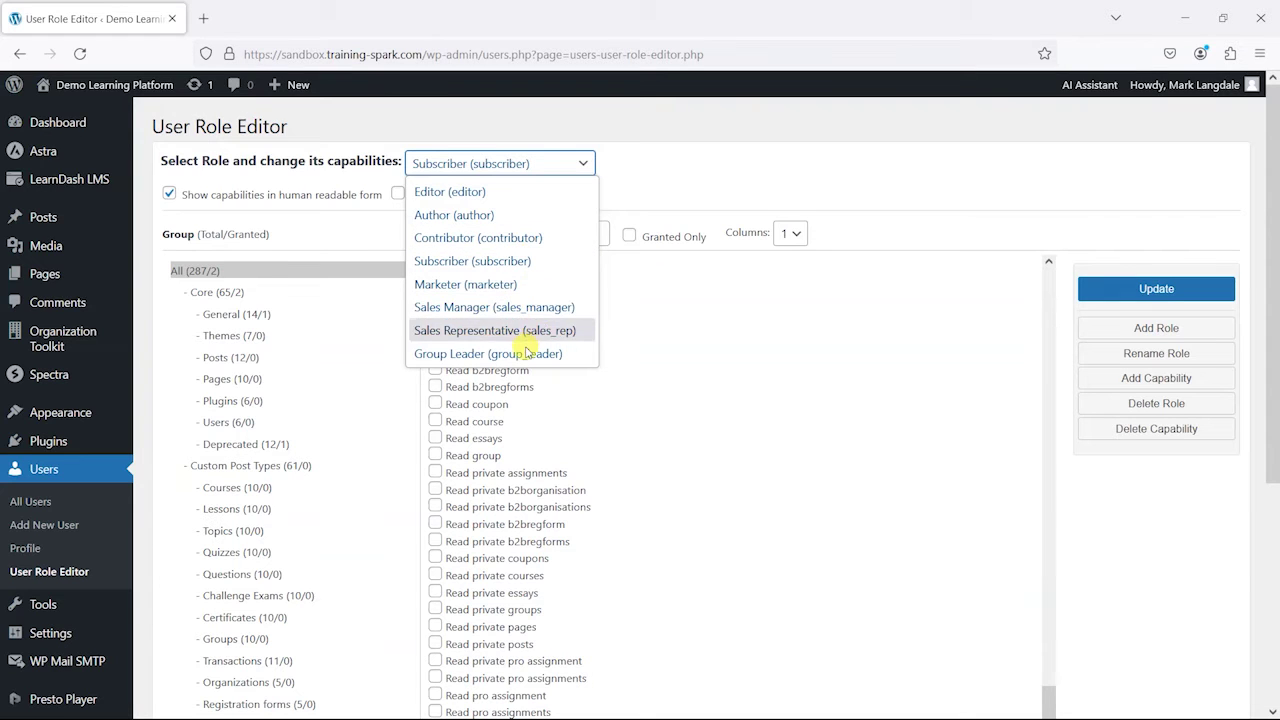
{"action": "left_click", "coordinate": [478, 192]}
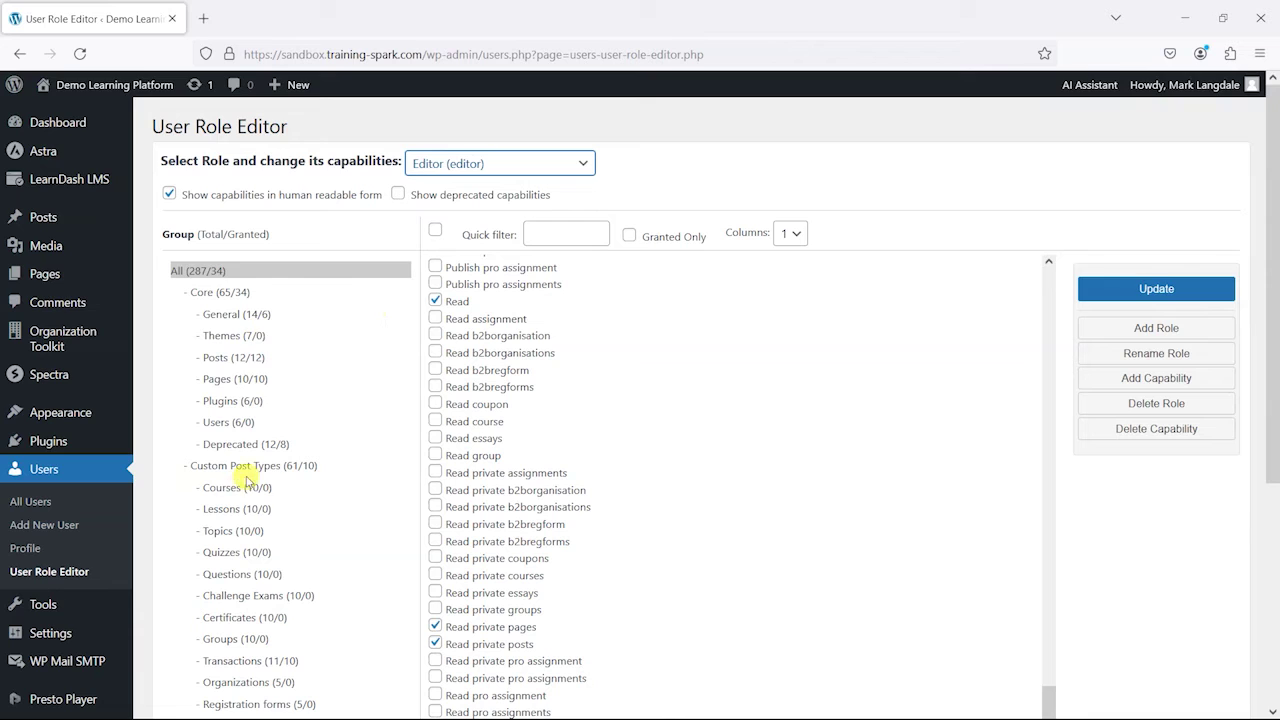
{"action": "left_click", "coordinate": [236, 362]}
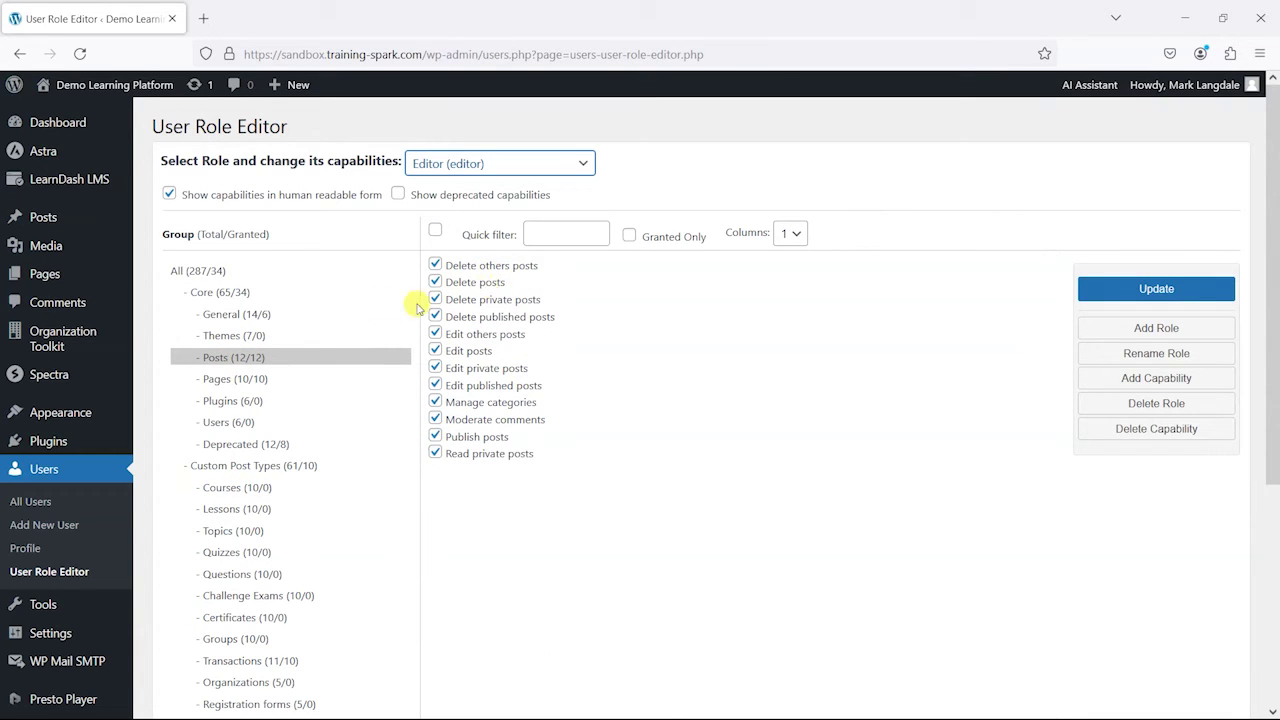
{"action": "left_click", "coordinate": [215, 292]}
{"action": "scroll", "coordinate": [690, 400], "scroll_direction": "down", "scroll_amount": 3}
{"action": "scroll", "coordinate": [645, 398], "scroll_direction": "up", "scroll_amount": 3}
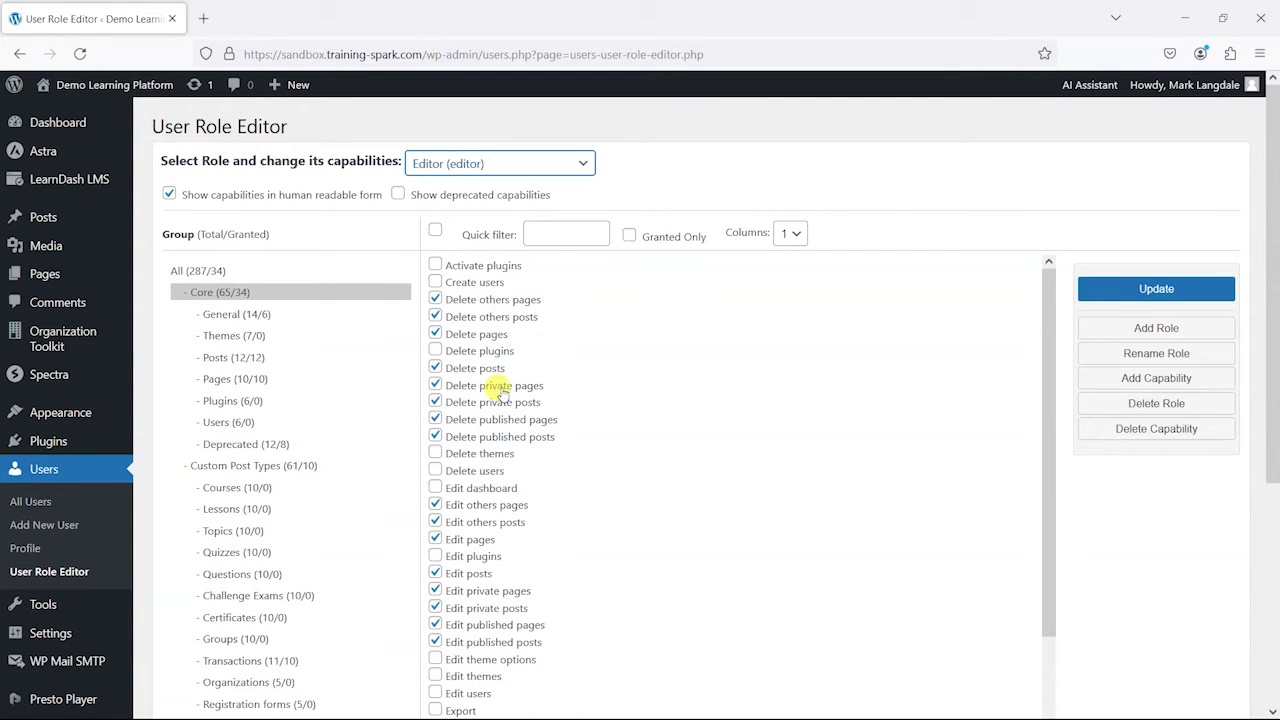
{"action": "scroll", "coordinate": [510, 545], "scroll_direction": "down", "scroll_amount": 2}
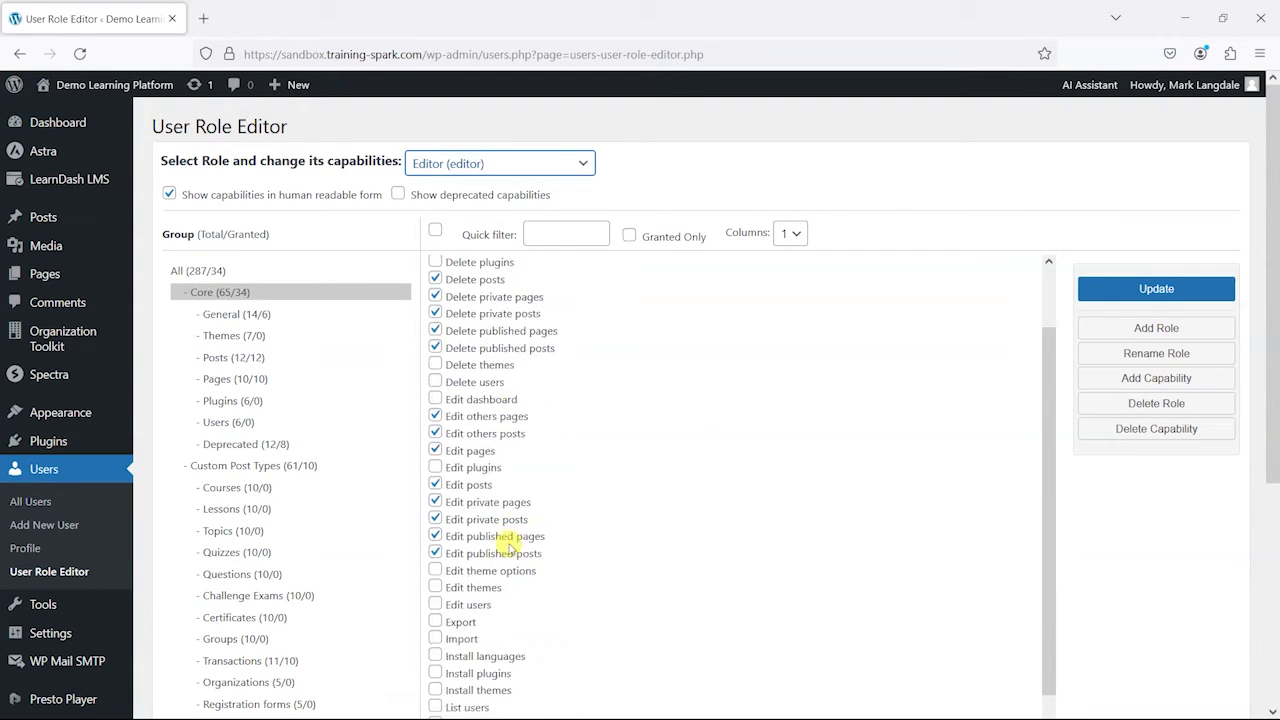
{"action": "scroll", "coordinate": [510, 545], "scroll_direction": "down", "scroll_amount": 5}
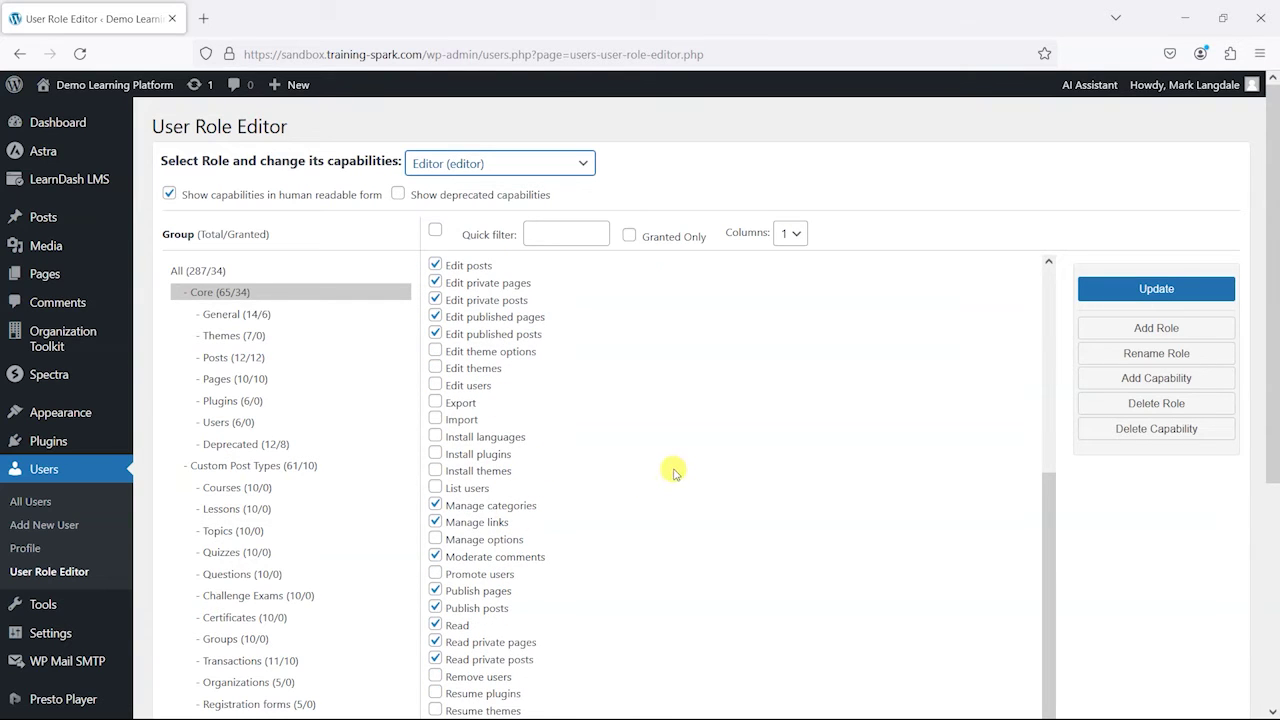
{"action": "scroll", "coordinate": [673, 472], "scroll_direction": "up", "scroll_amount": 7}
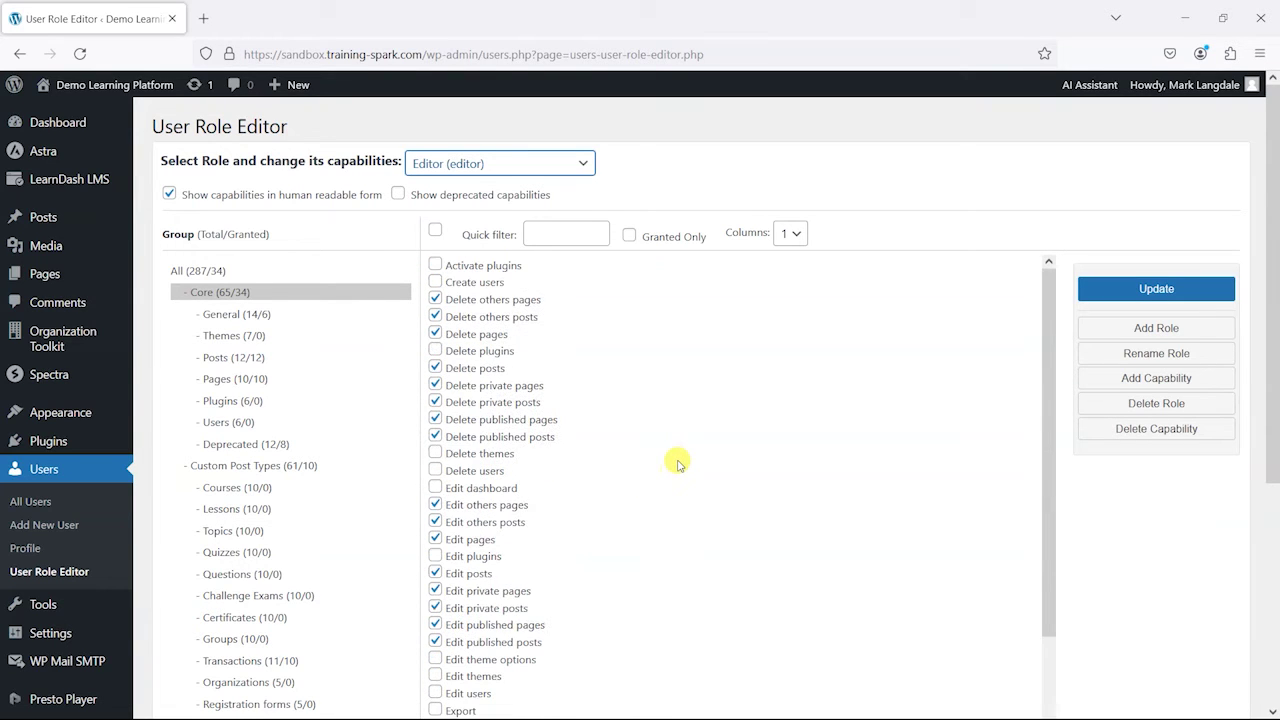
- Display the capabilities of the Marketer role
{"action": "left_click", "coordinate": [495, 170]}
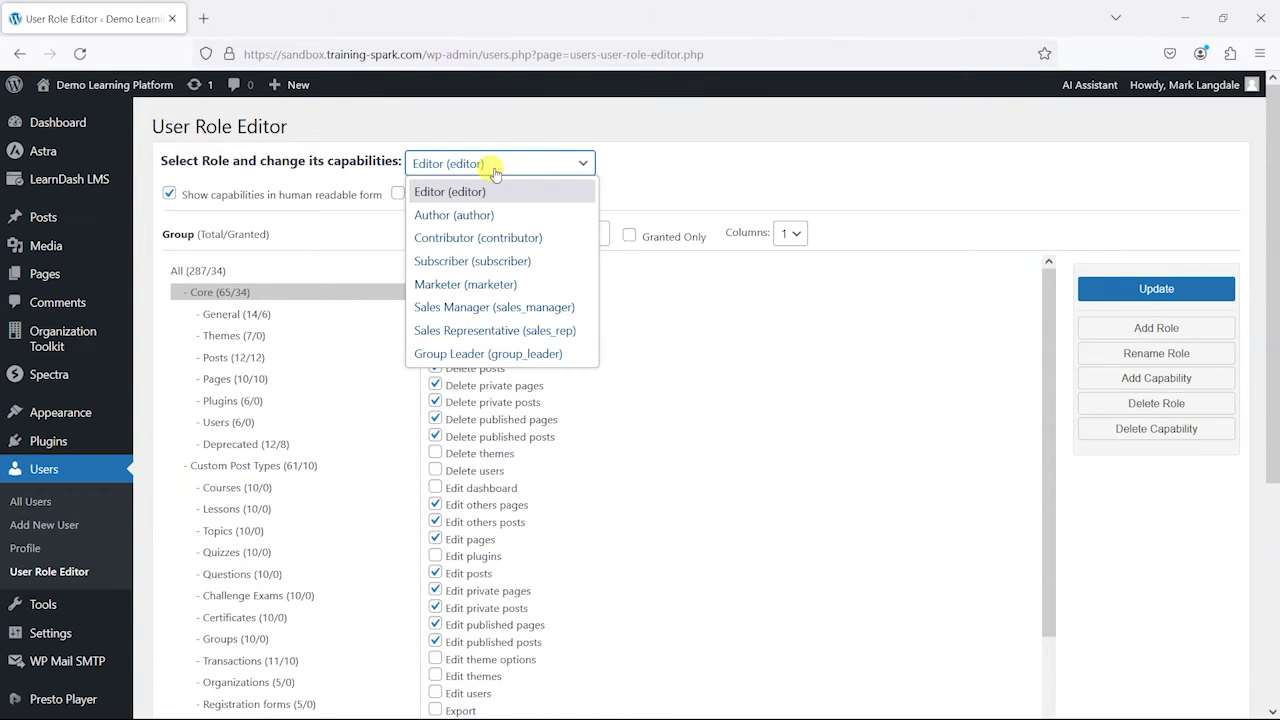
{"action": "left_click", "coordinate": [484, 286]}
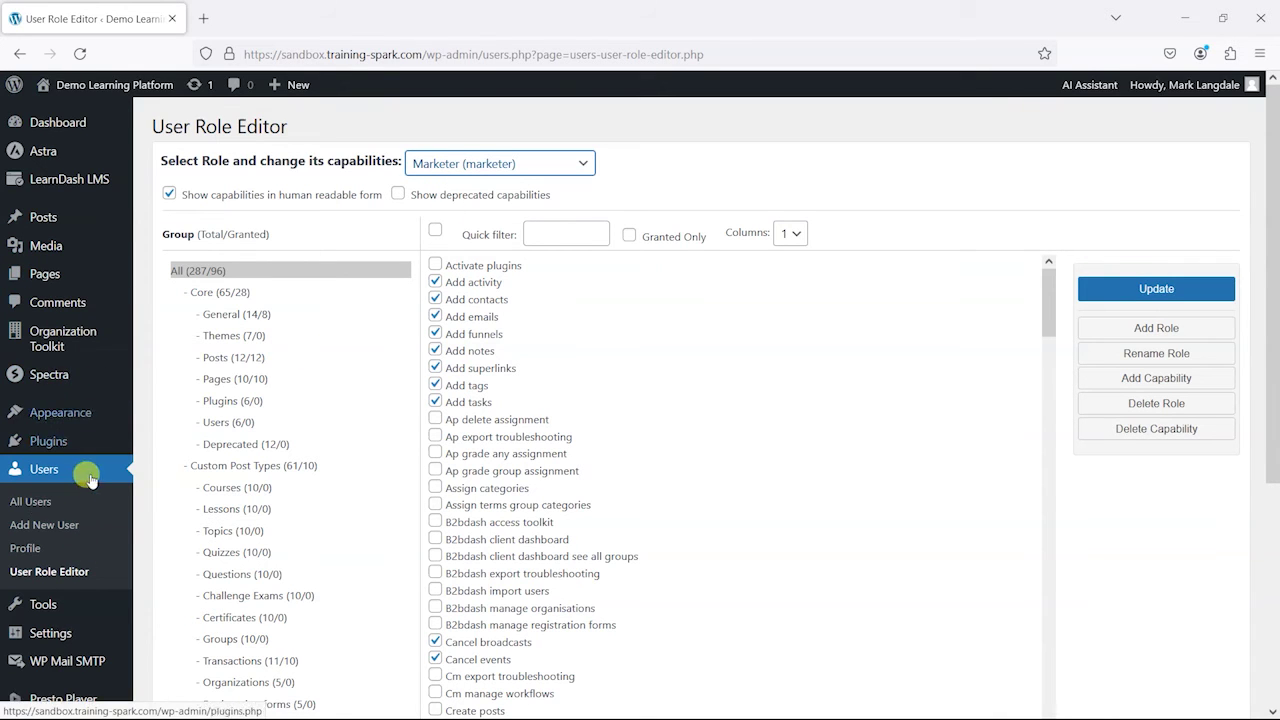
- Delete the Marketer role from the site and confirm the deletion
{"action": "left_click", "coordinate": [1152, 404]}
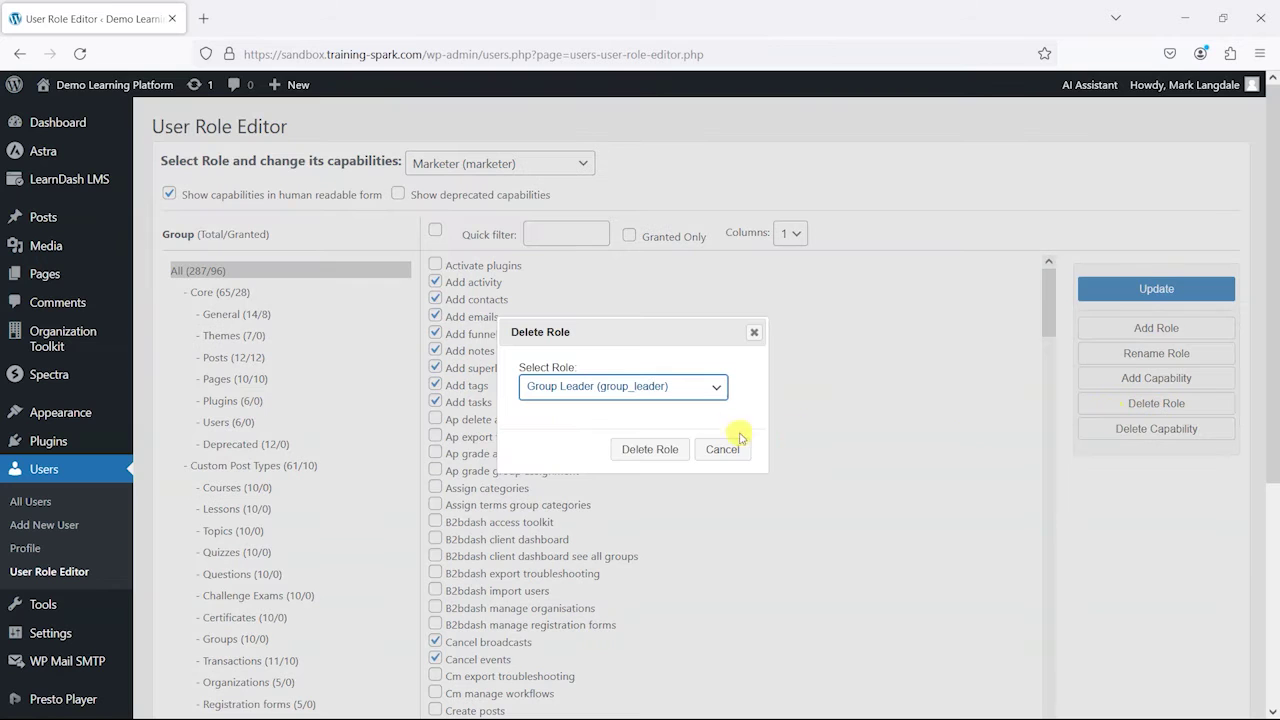
{"action": "left_click", "coordinate": [640, 388]}
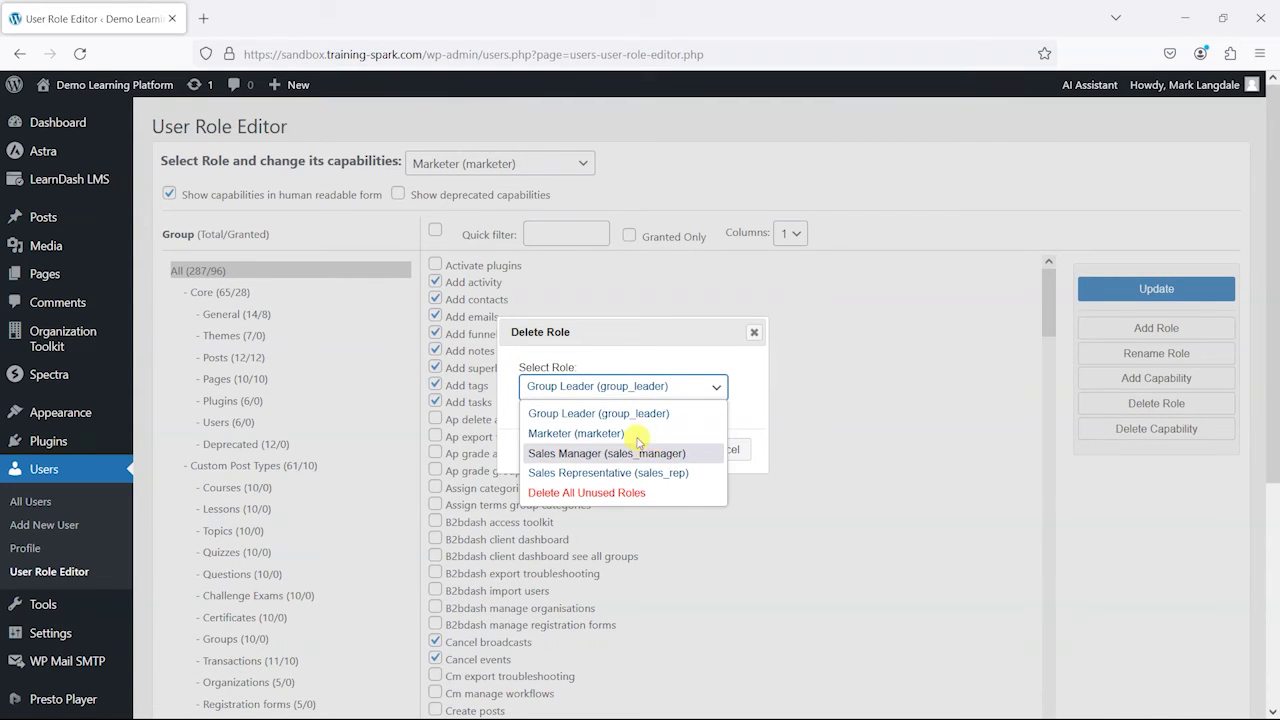
{"action": "left_click", "coordinate": [636, 434]}
{"action": "left_click", "coordinate": [652, 450]}
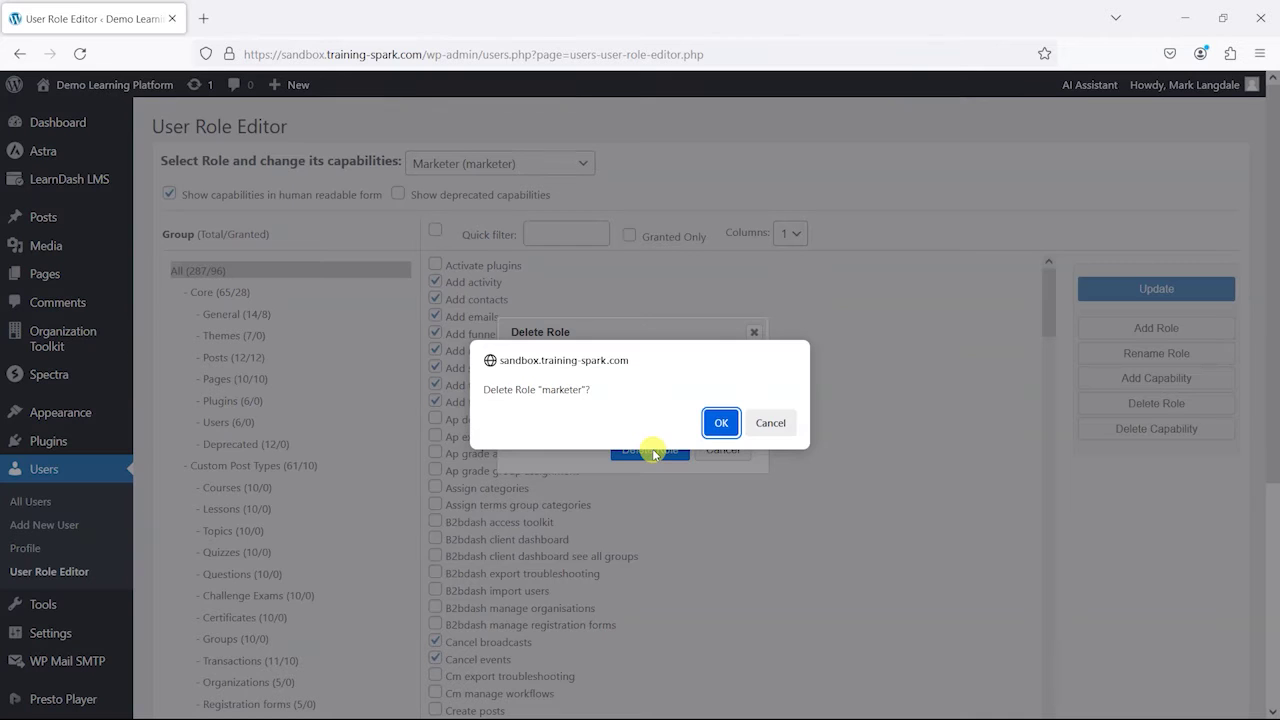
{"action": "left_click", "coordinate": [721, 423]}
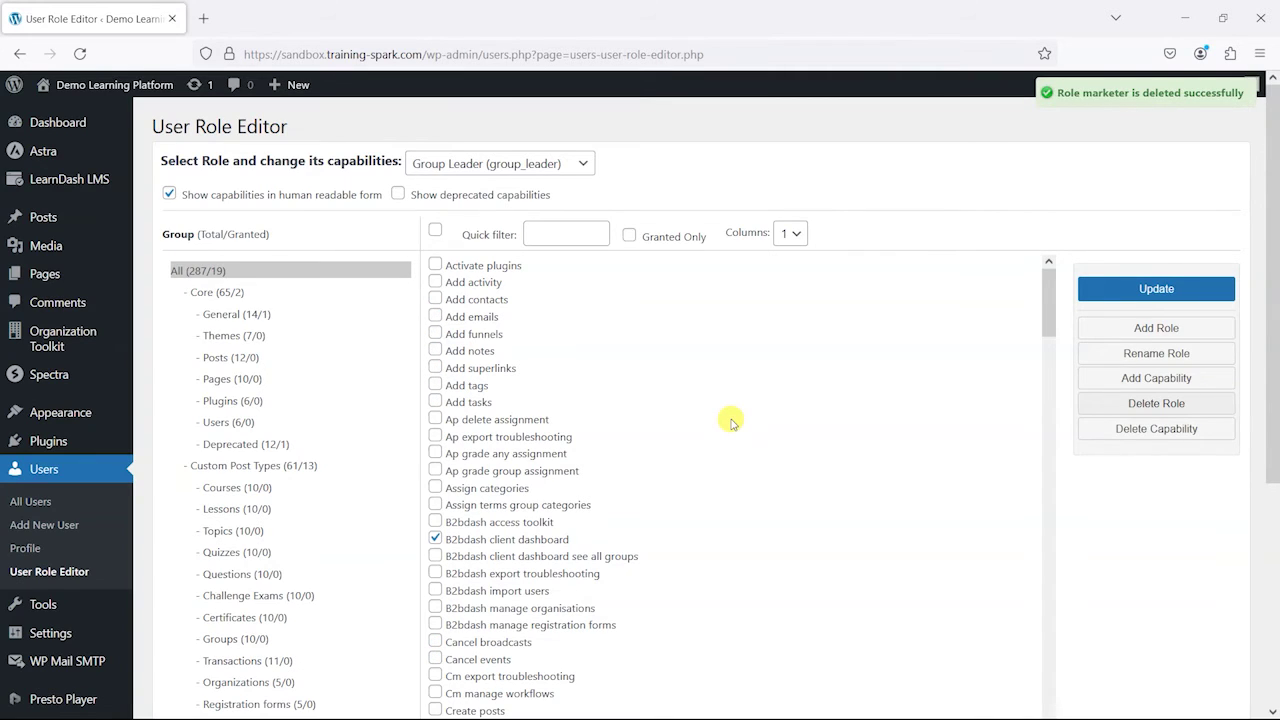
- Display the capabilities of the Sales Manager role and delete that role from the site
{"action": "left_click", "coordinate": [497, 158]}
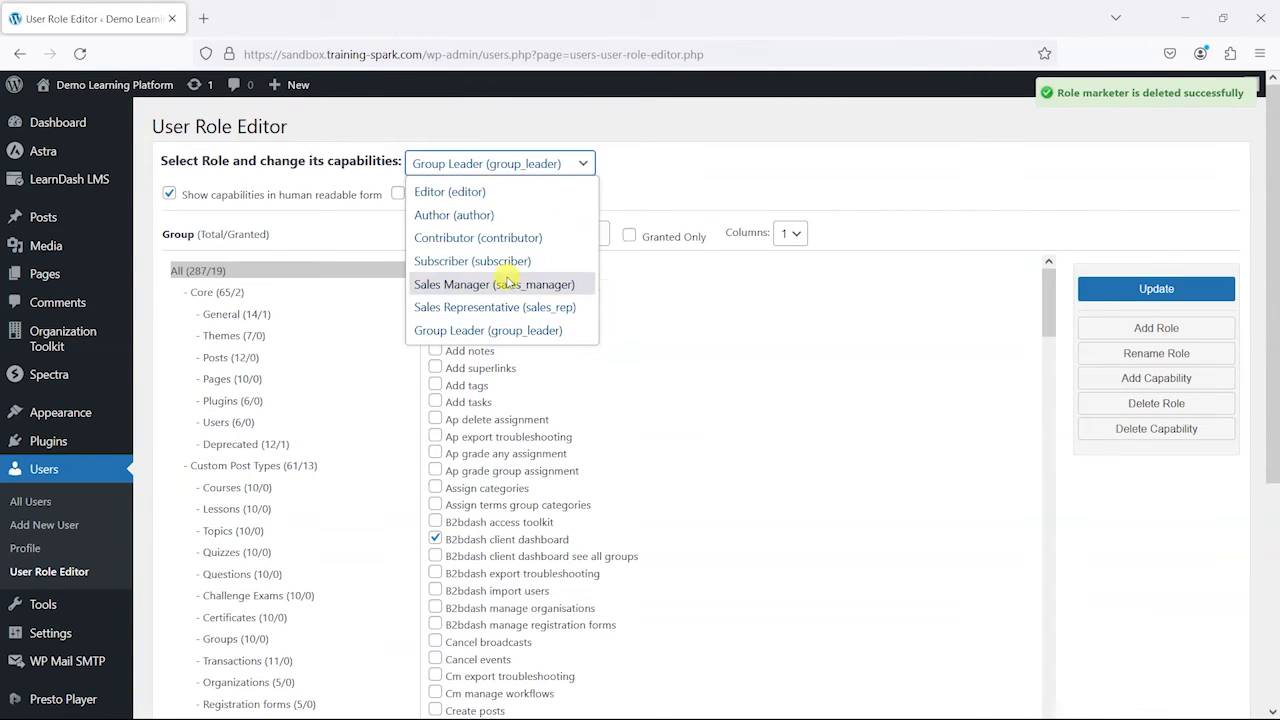
{"action": "left_click", "coordinate": [503, 283]}
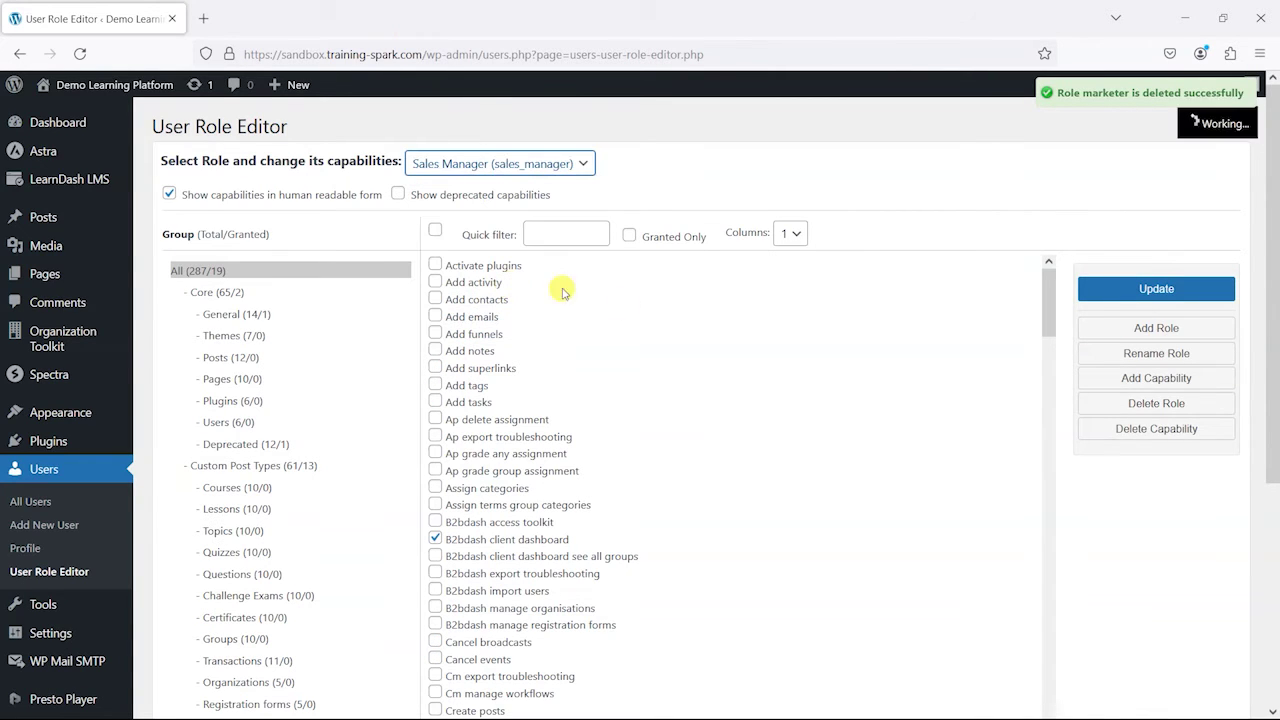
{"action": "left_click", "coordinate": [1156, 403]}
{"action": "left_click", "coordinate": [675, 386]}
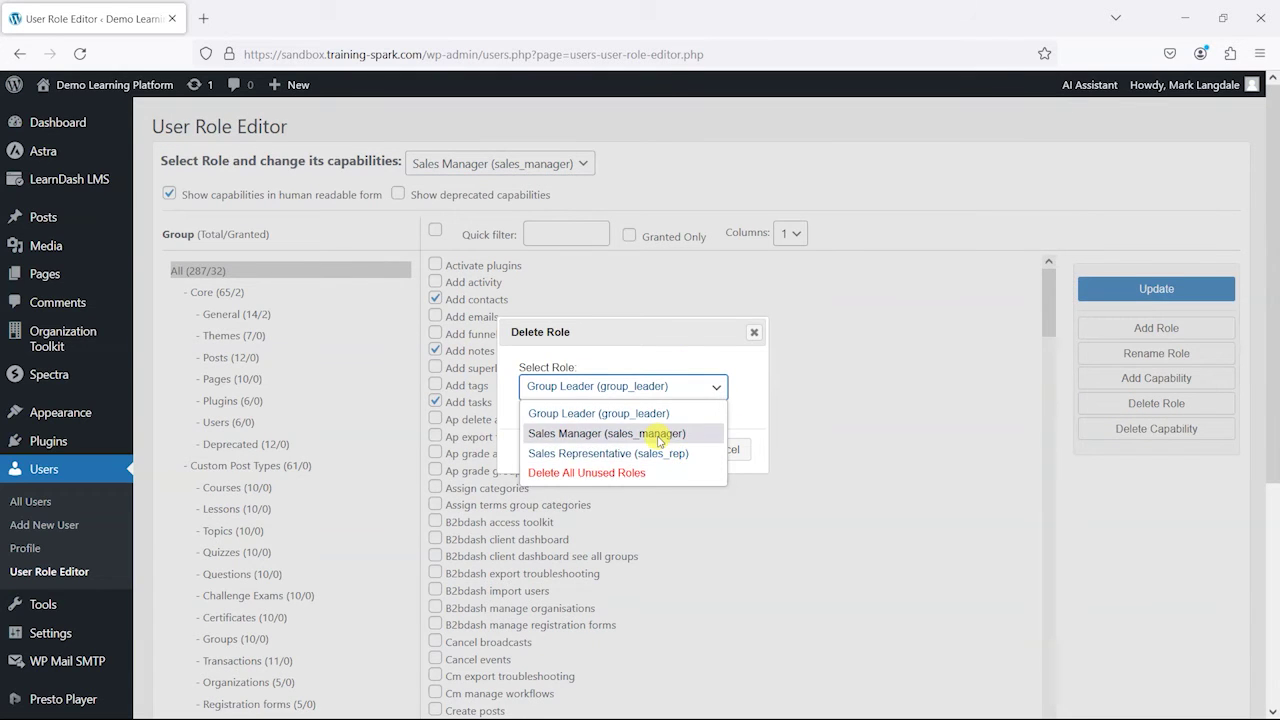
{"action": "left_click", "coordinate": [658, 435]}
{"action": "left_click", "coordinate": [626, 458]}
{"action": "left_click", "coordinate": [721, 423]}
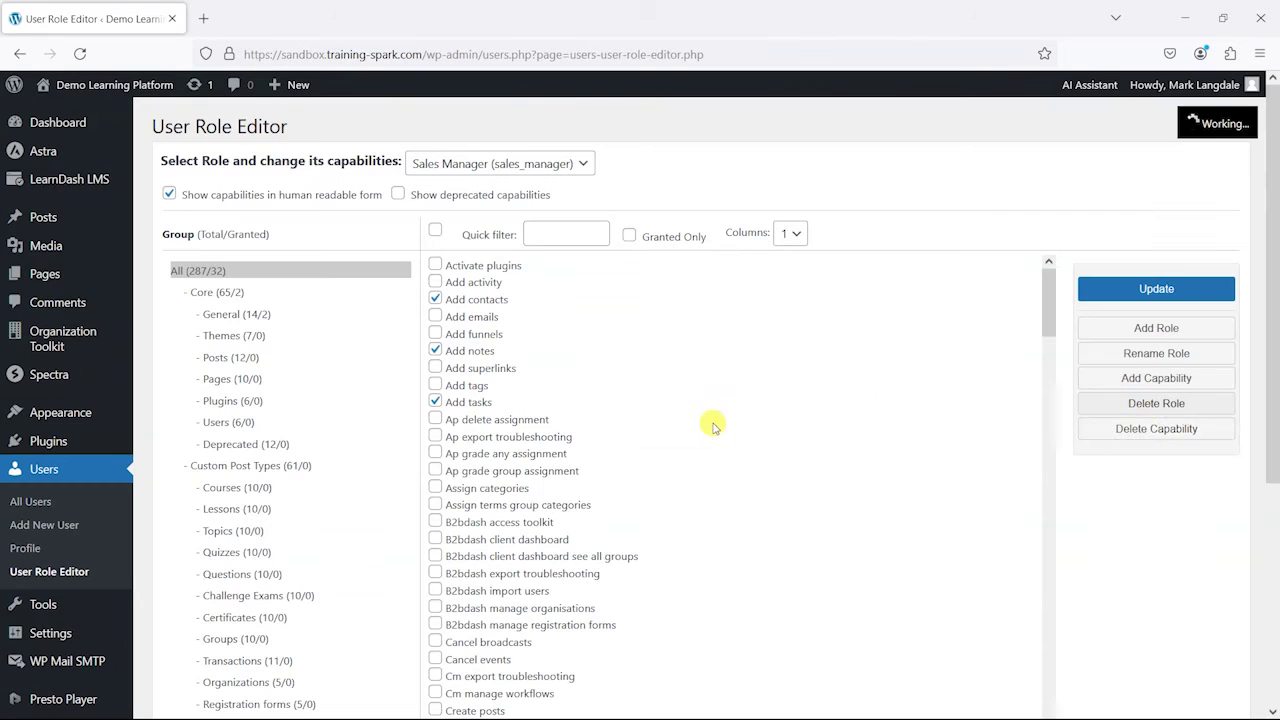
- Delete the Sales Representative role and confirm the deletion
{"action": "left_click", "coordinate": [1170, 405]}
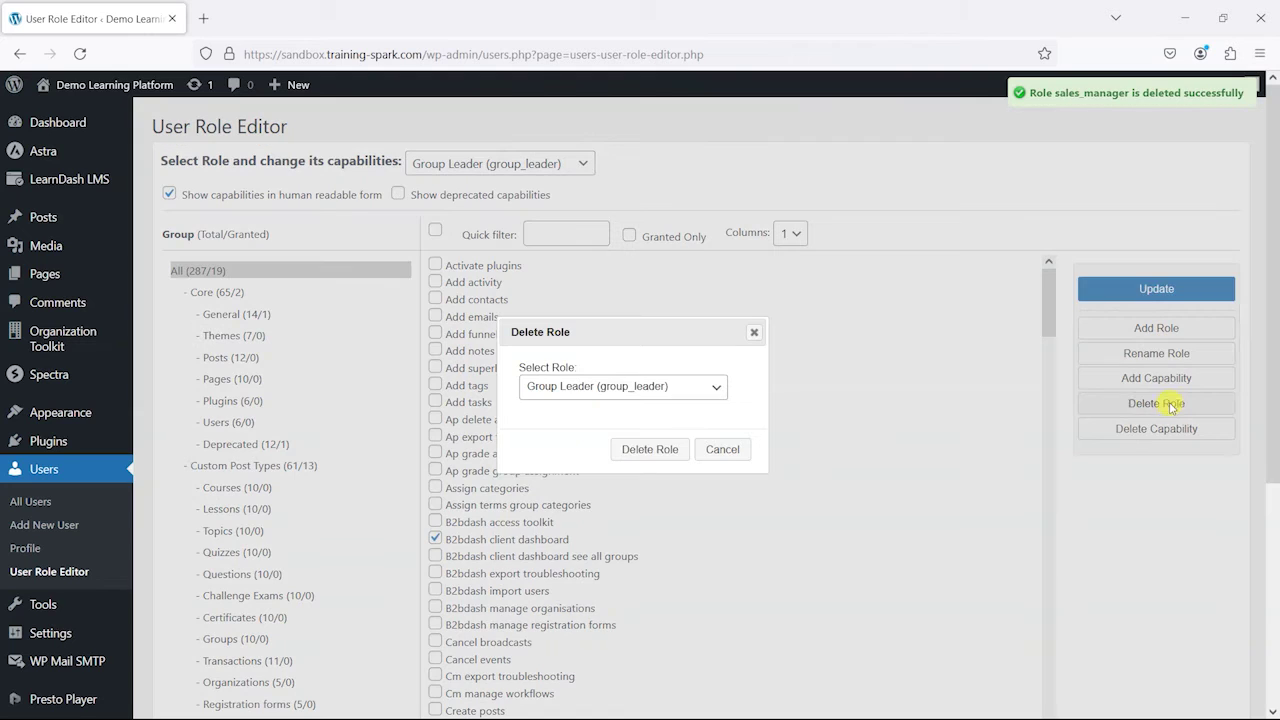
{"action": "left_click", "coordinate": [668, 386]}
{"action": "left_click", "coordinate": [670, 432]}
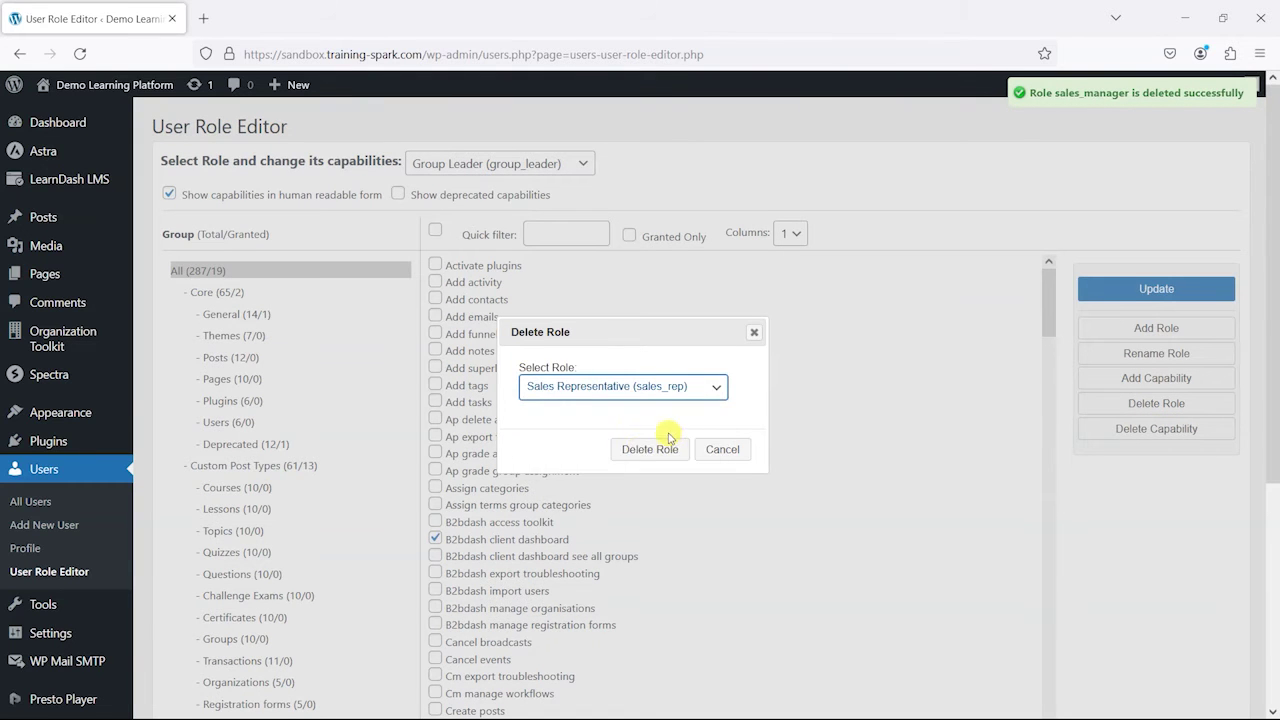
{"action": "left_click", "coordinate": [645, 450]}
{"action": "left_click", "coordinate": [720, 423]}
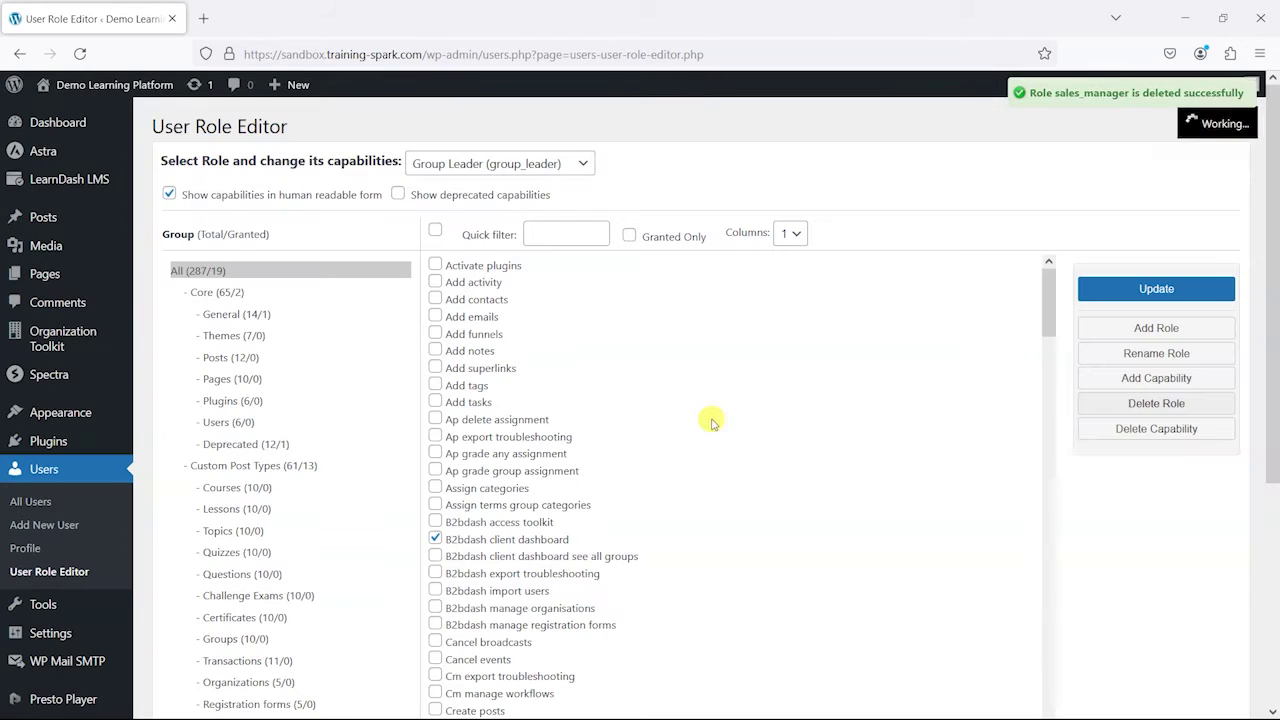
- Check which roles are still offered for deletion, leaving without deleting any
{"action": "left_click", "coordinate": [1168, 404]}
{"action": "left_click", "coordinate": [698, 394]}
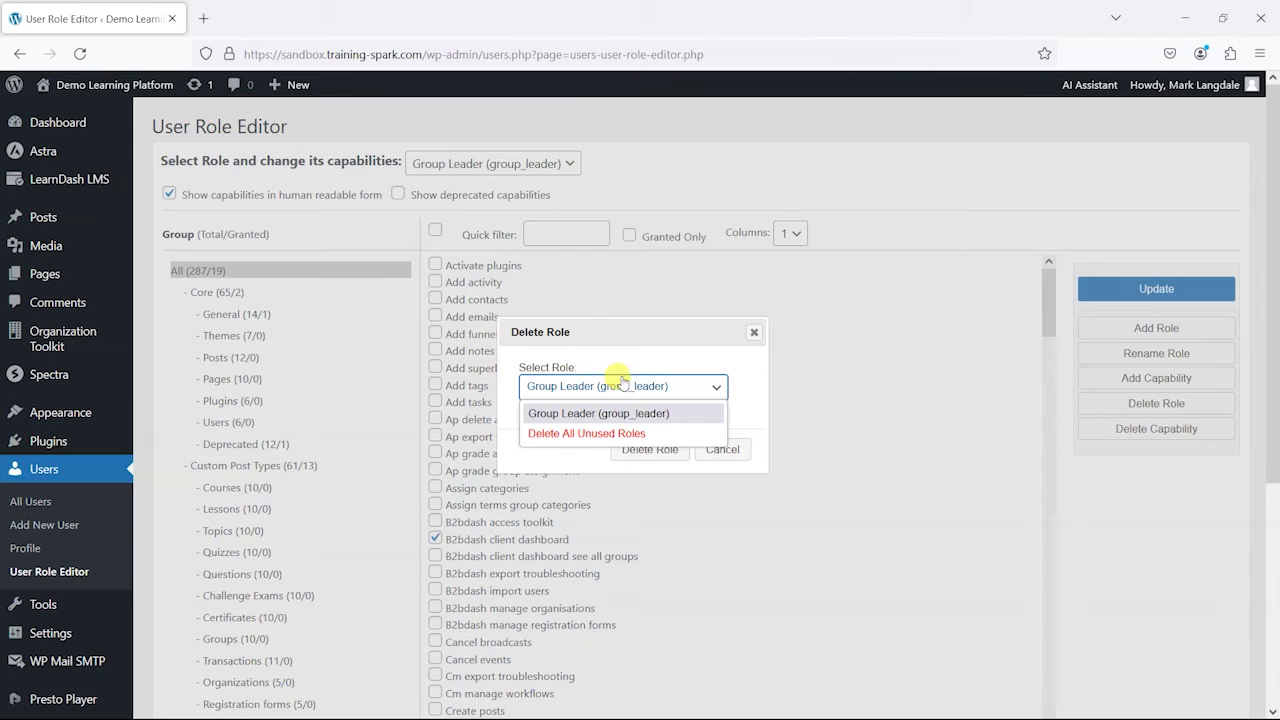
{"action": "left_click", "coordinate": [651, 335]}
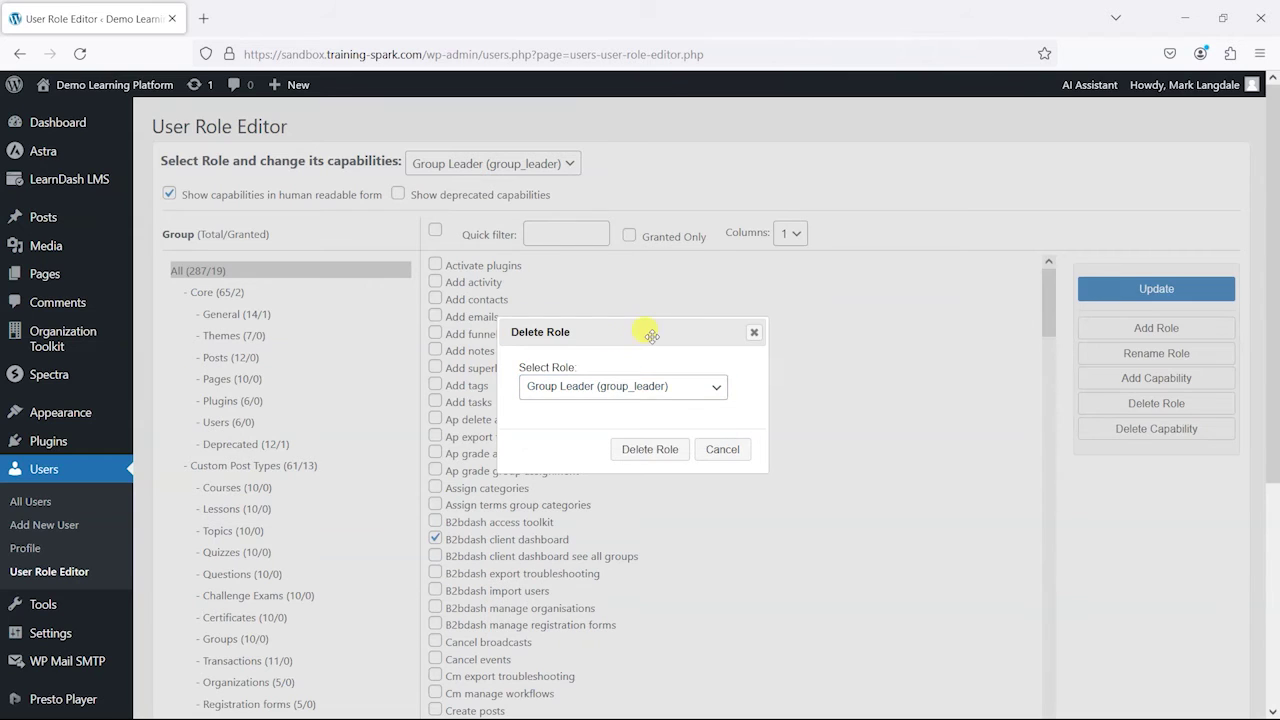
{"action": "left_click", "coordinate": [726, 450]}
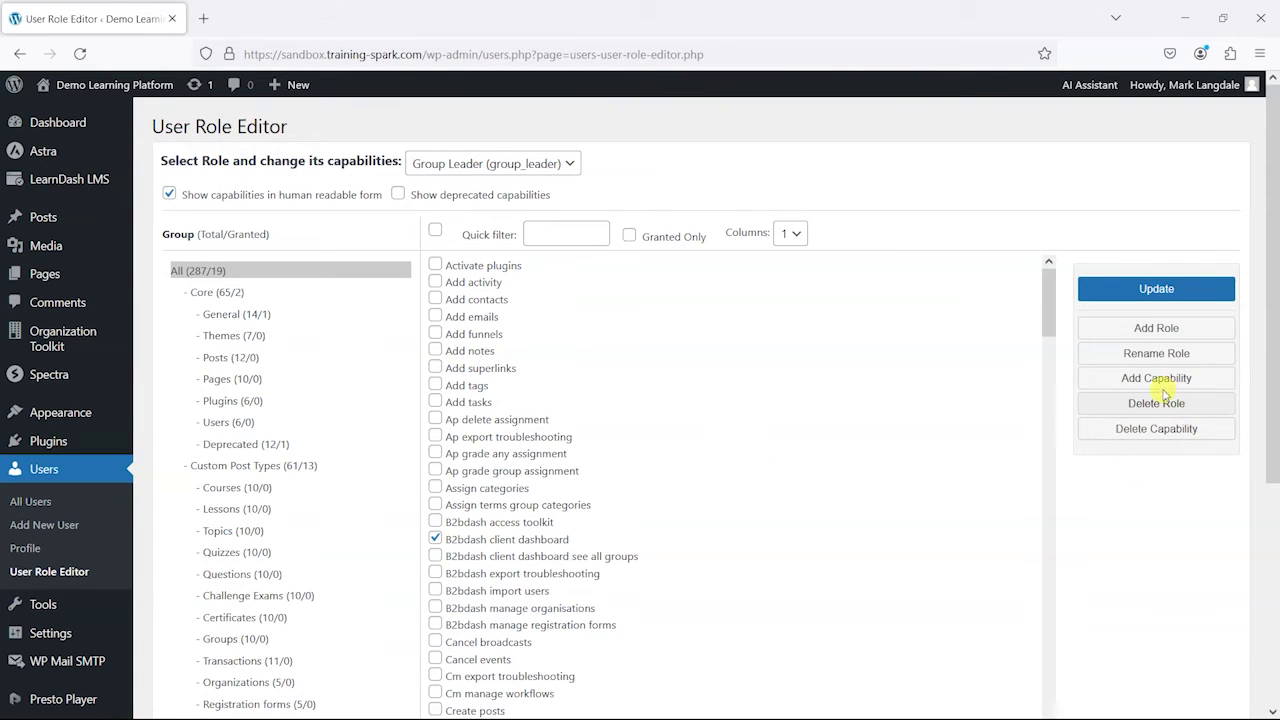
- Add a role with ID course_creator and display name Course Creator as a copy of Subscriber, and dismiss the notification
{"action": "left_click", "coordinate": [1152, 329]}
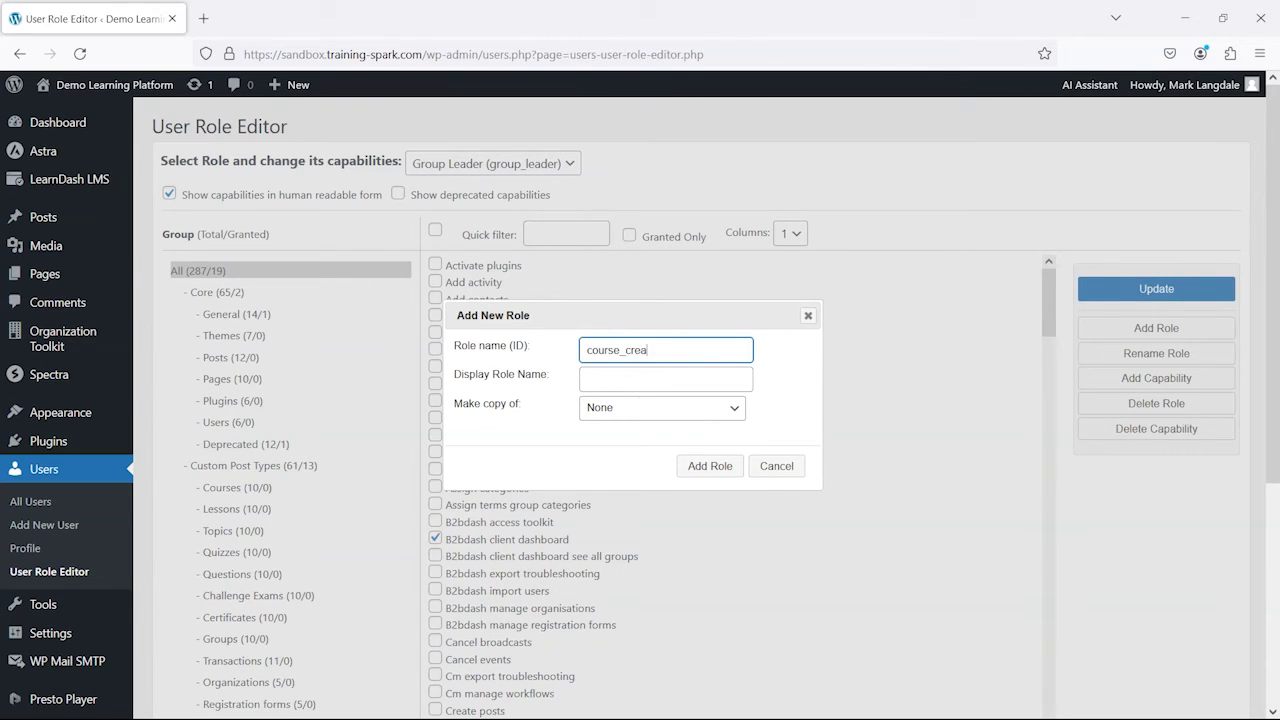
{"action": "left_click", "coordinate": [644, 385]}
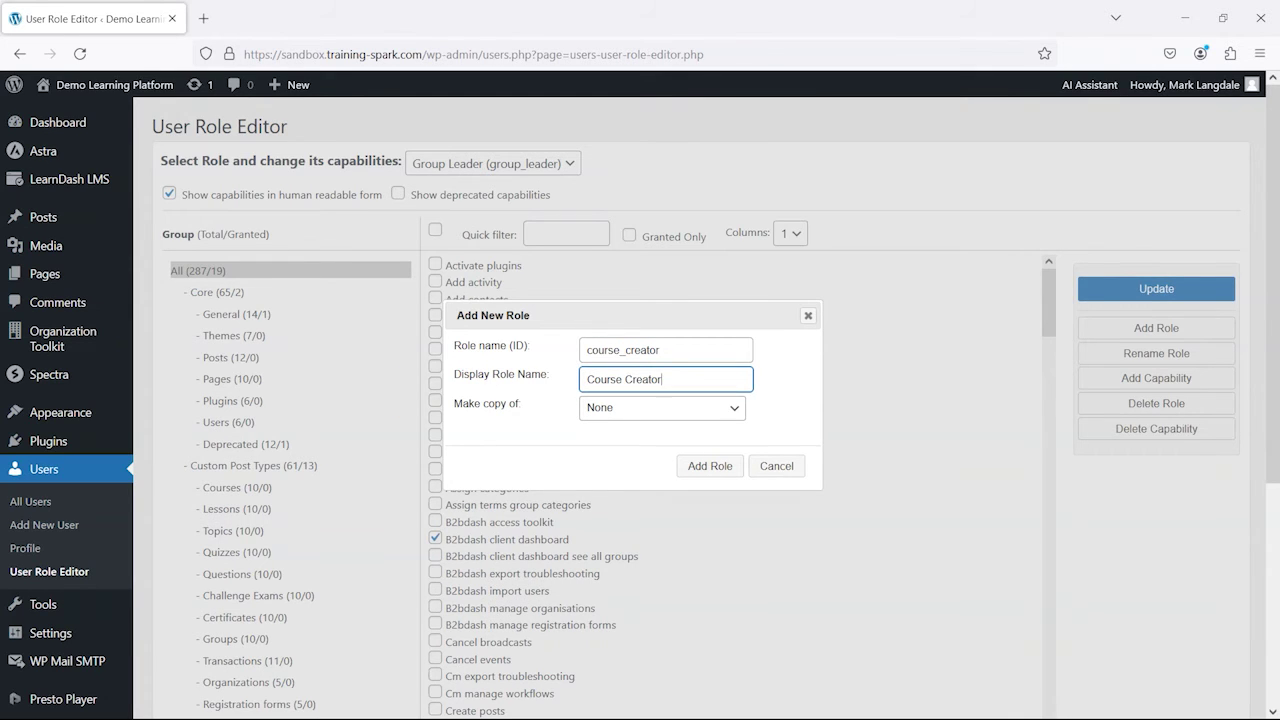
{"action": "left_click", "coordinate": [668, 410]}
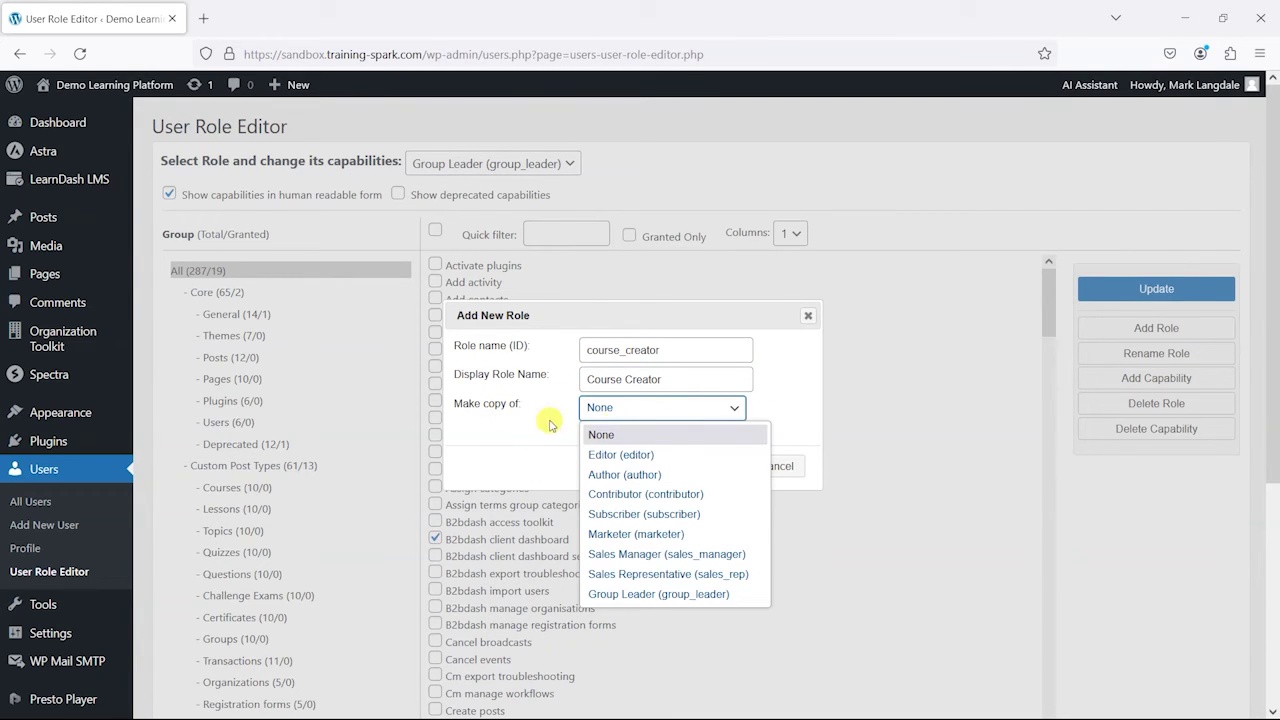
{"action": "left_click", "coordinate": [628, 516]}
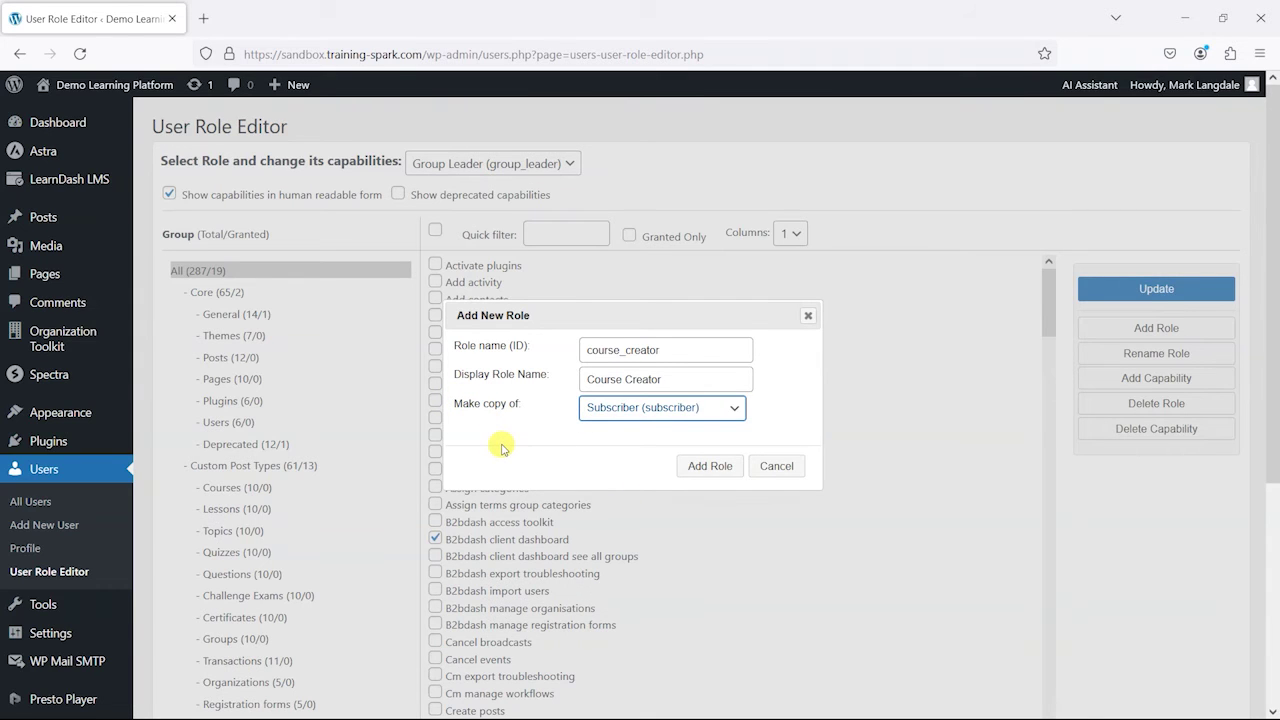
{"action": "left_click", "coordinate": [662, 410]}
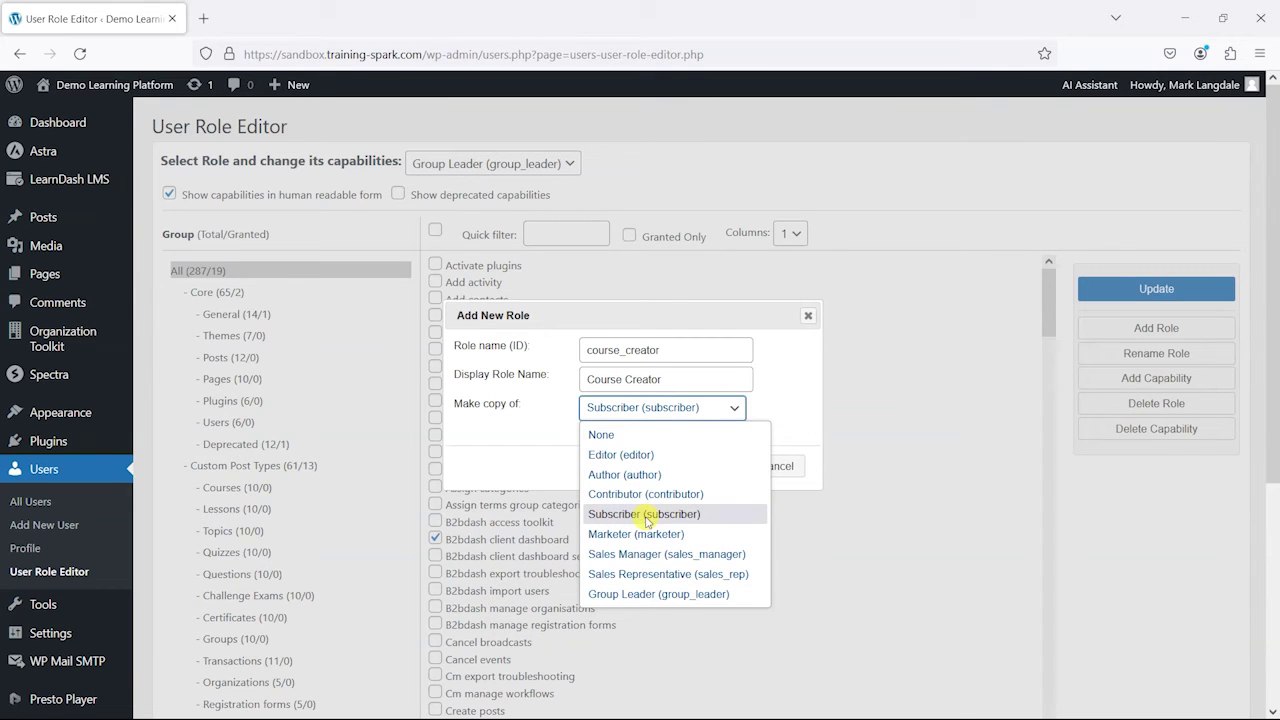
{"action": "left_click", "coordinate": [508, 424]}
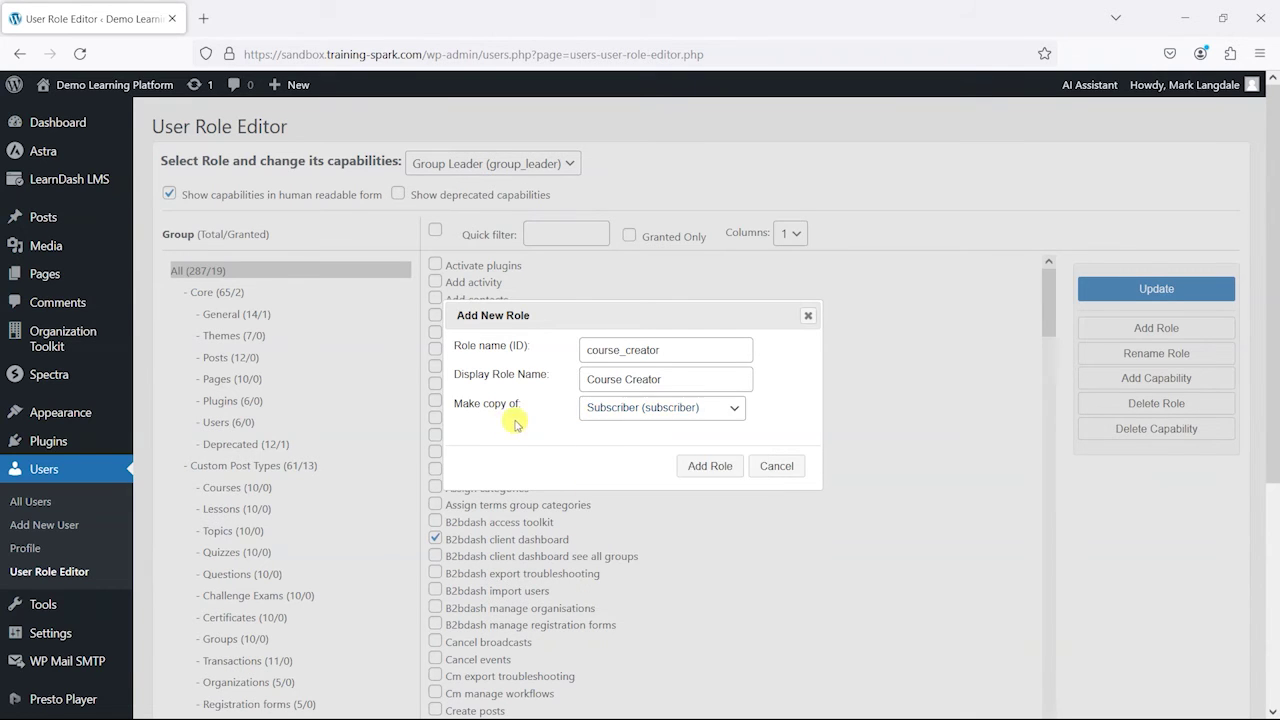
{"action": "left_click", "coordinate": [722, 469]}
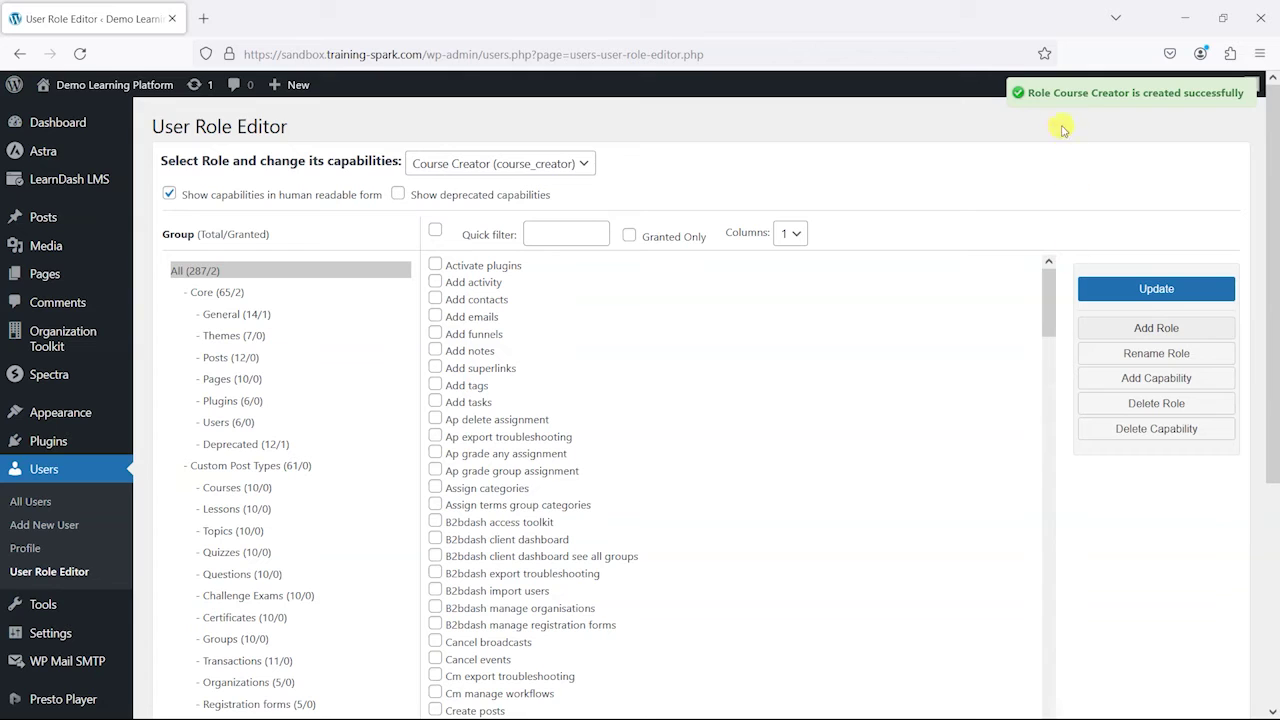
{"action": "left_click", "coordinate": [1185, 92]}
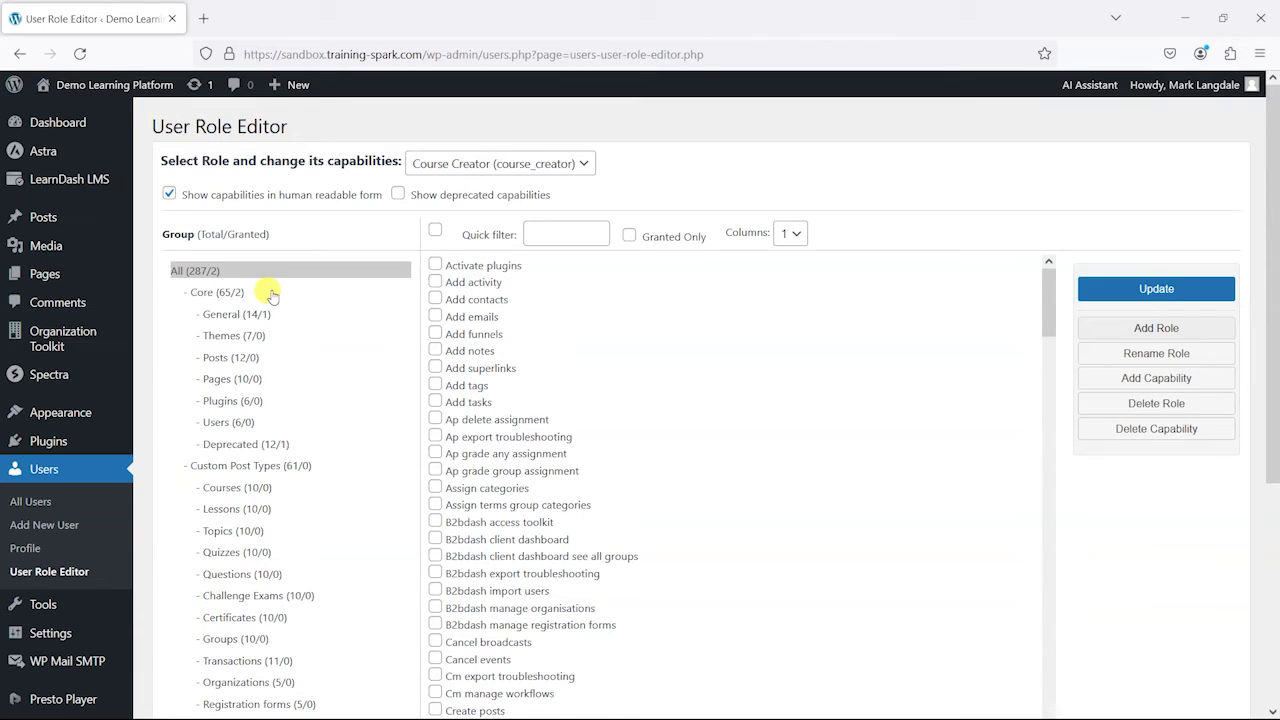
- Grant the Course Creator role the Upload files capability in the General group under Core
{"action": "left_click", "coordinate": [240, 292]}
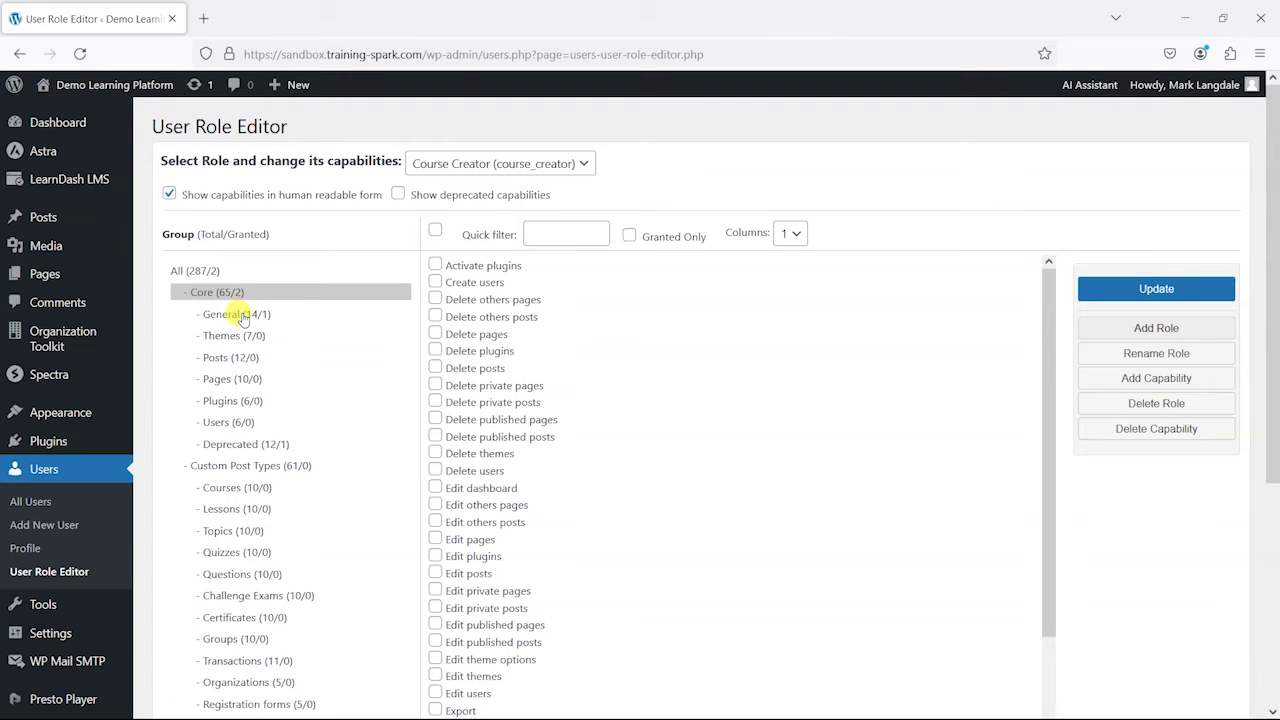
{"action": "left_click", "coordinate": [243, 318]}
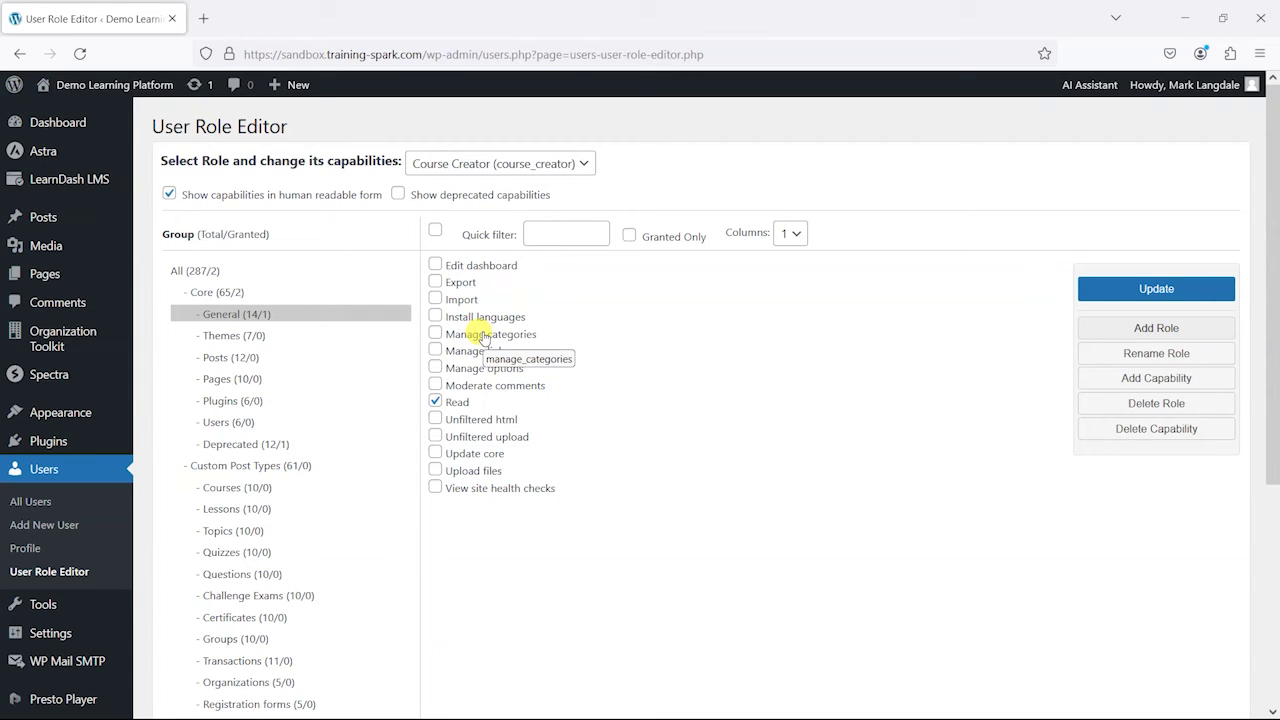
{"action": "left_click", "coordinate": [435, 471]}
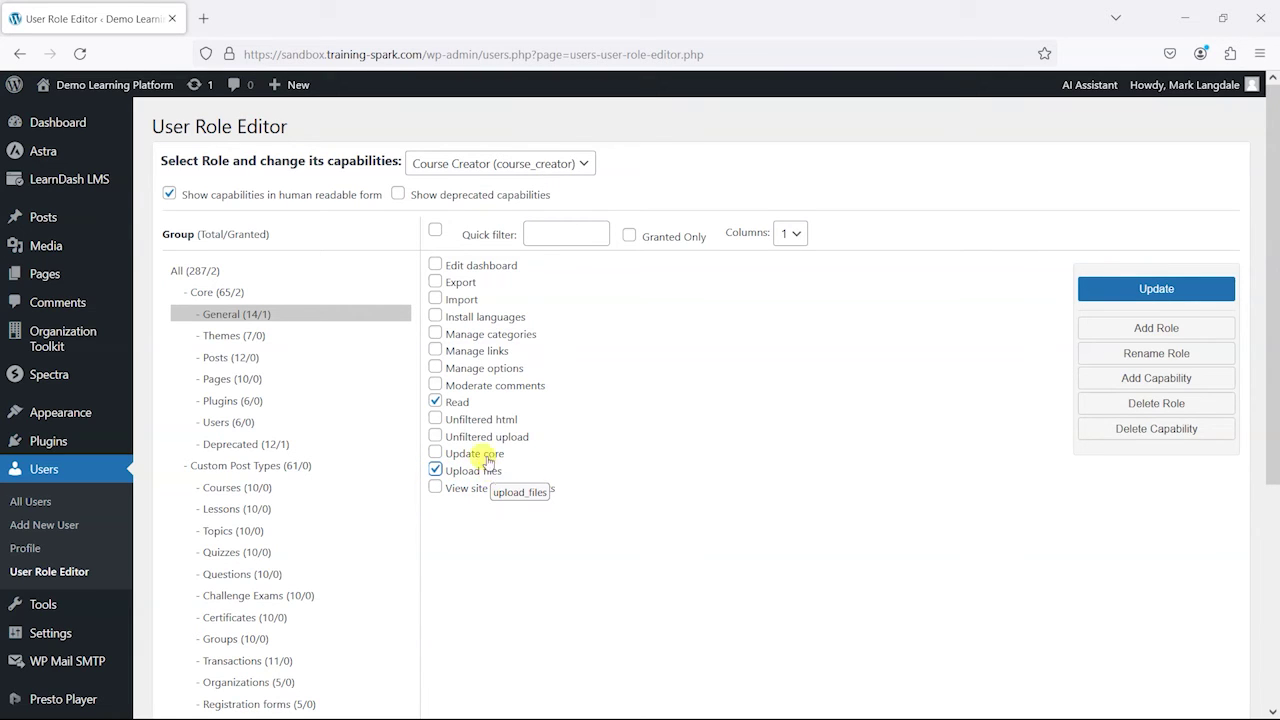
- Review the Course Creator role's capabilities in the Themes, Posts, Pages, Plugins and Users groups
{"action": "left_click", "coordinate": [237, 341]}
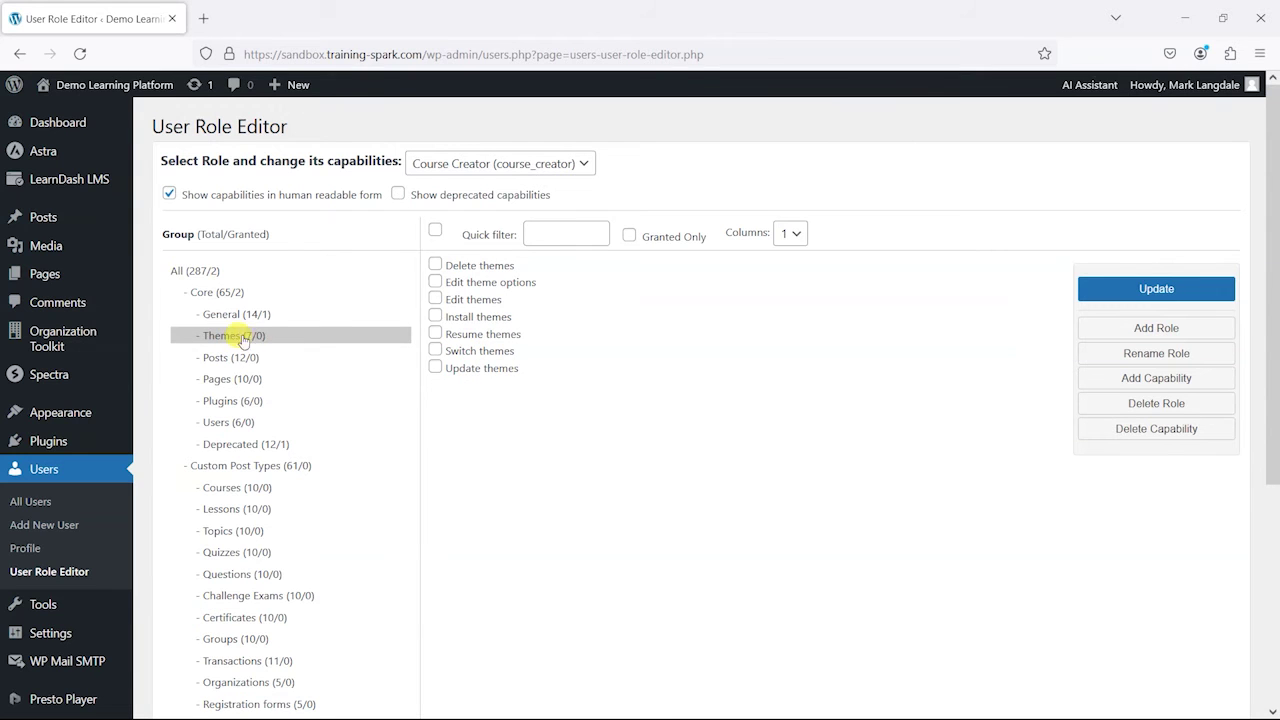
{"action": "left_click", "coordinate": [213, 359]}
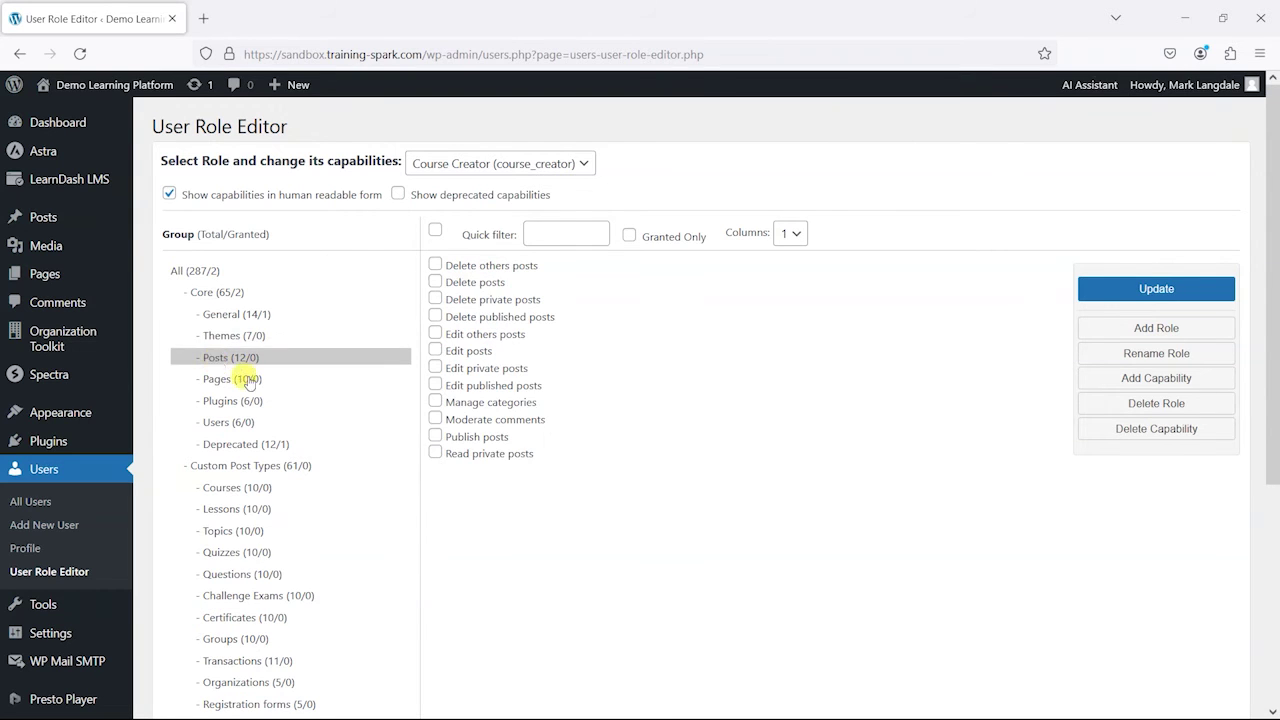
{"action": "left_click", "coordinate": [226, 380]}
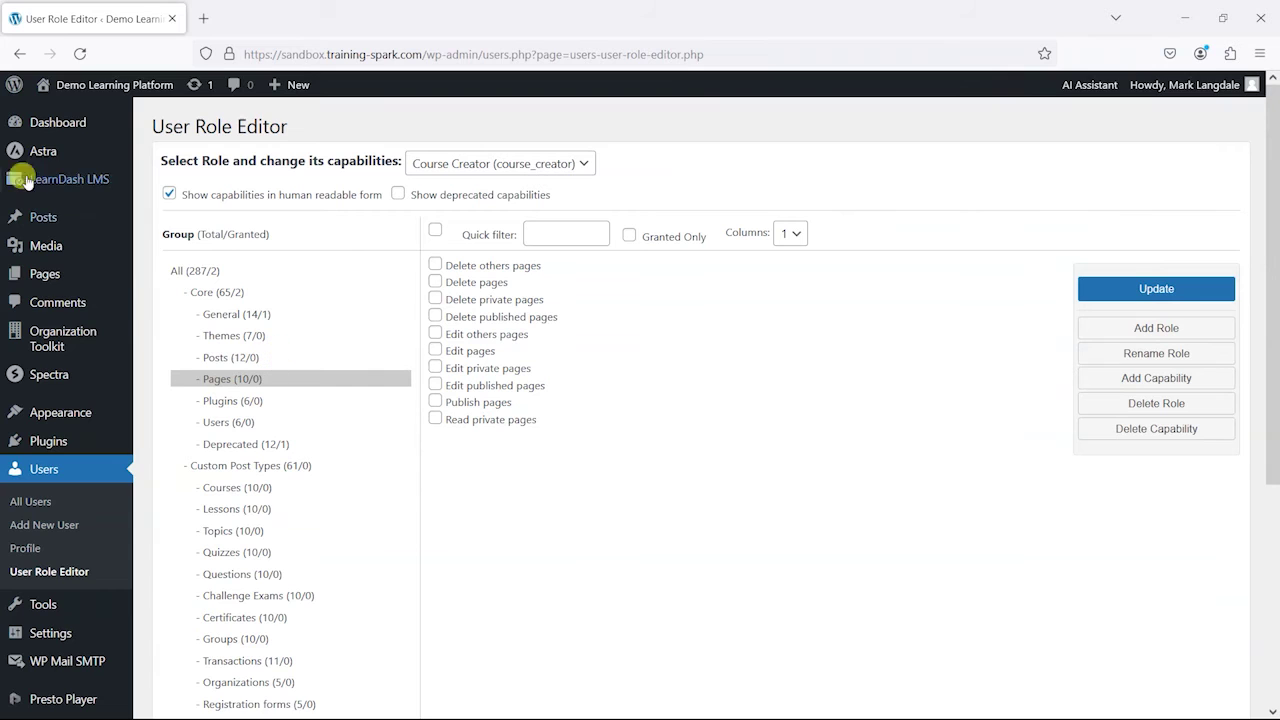
{"action": "left_click", "coordinate": [253, 402]}
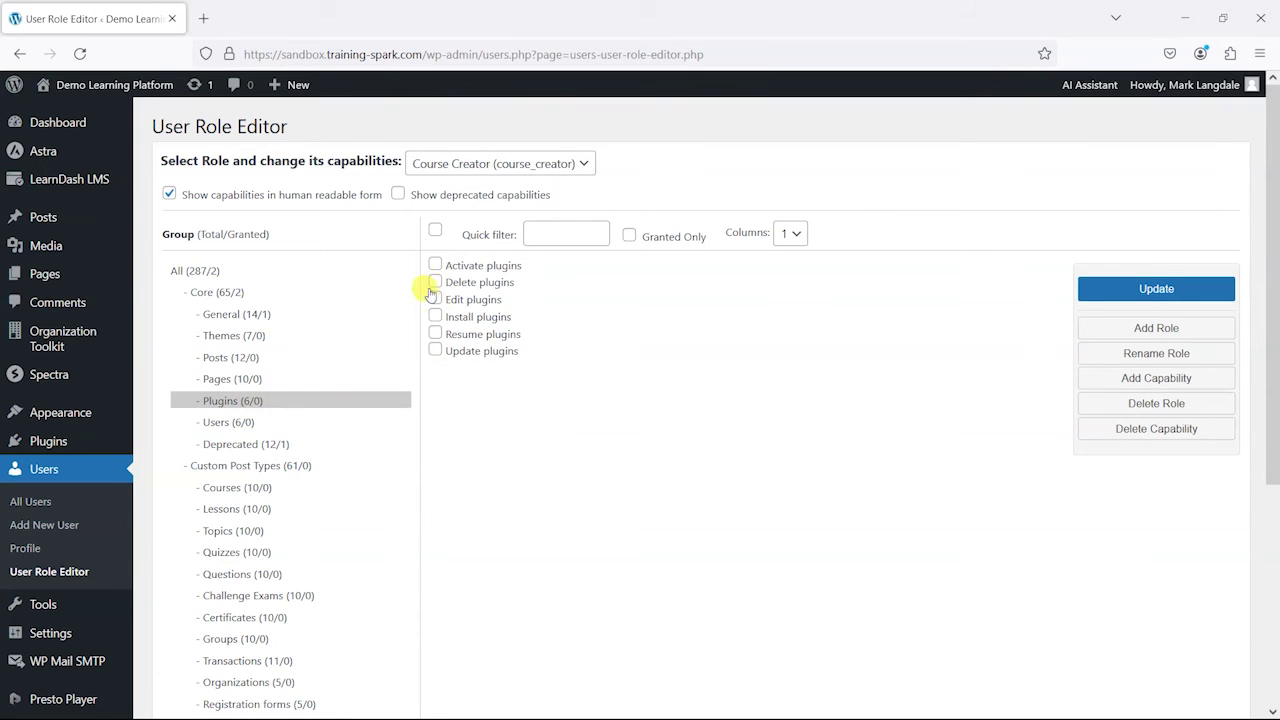
{"action": "left_click", "coordinate": [242, 424]}
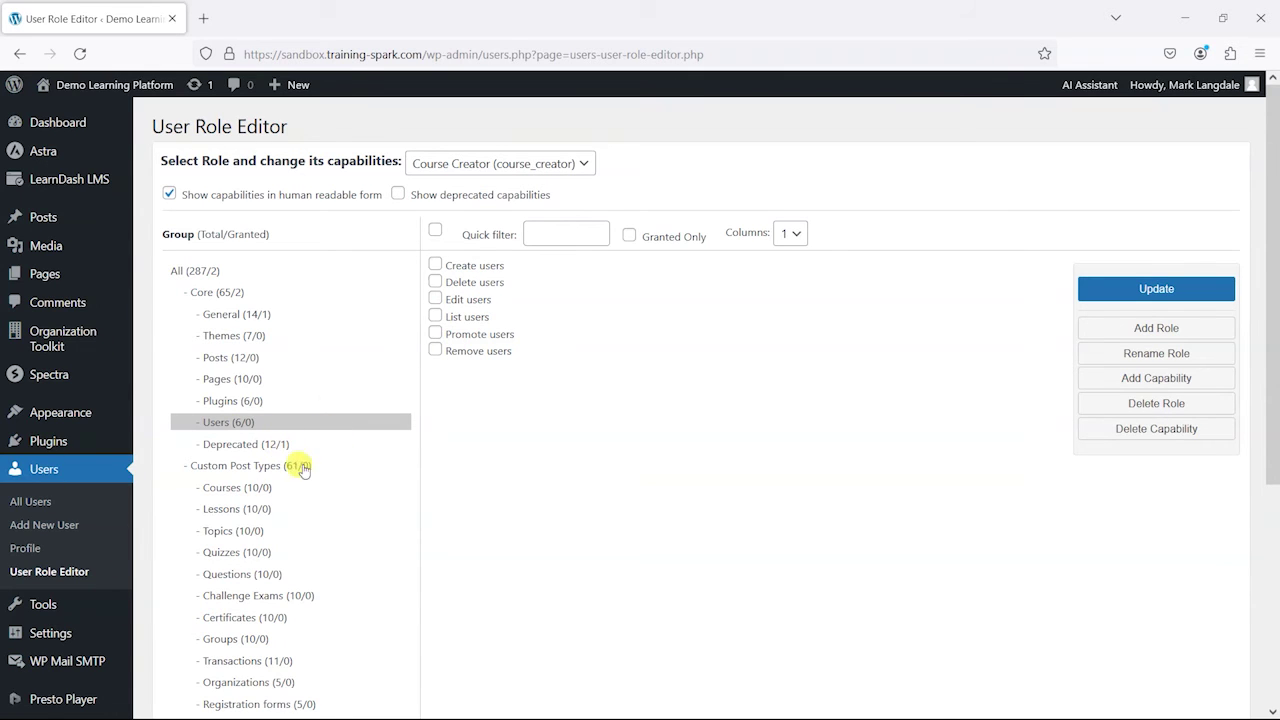
- Grant the Course Creator role all capabilities in the Courses group under Custom Post Types
{"action": "scroll", "coordinate": [423, 437], "scroll_direction": "down", "scroll_amount": 2}
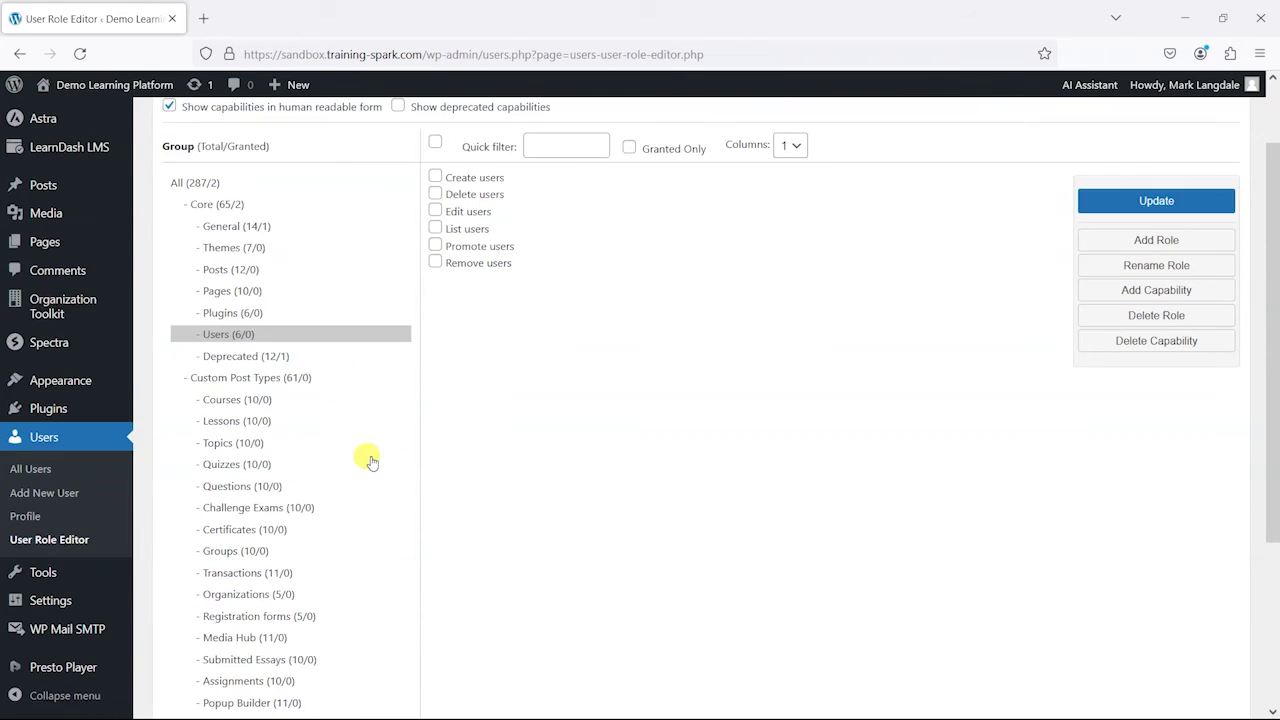
{"action": "left_click", "coordinate": [266, 400]}
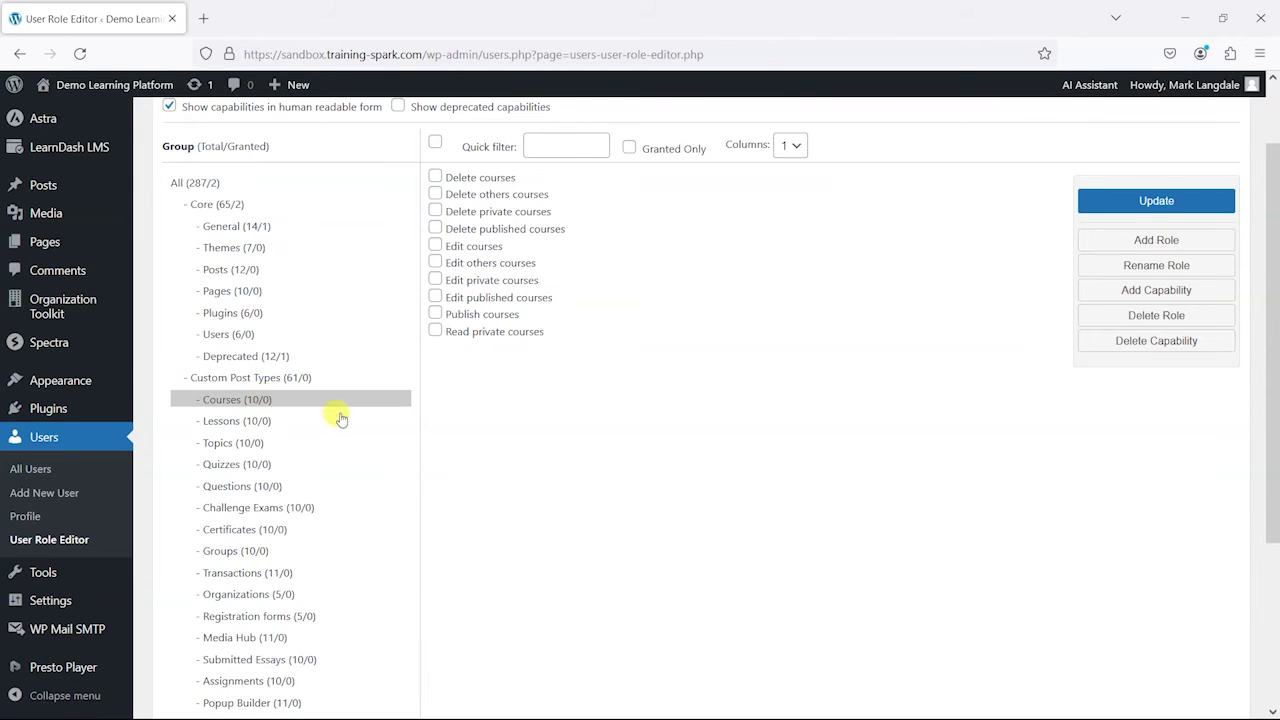
{"action": "scroll", "coordinate": [491, 374], "scroll_direction": "up", "scroll_amount": 2}
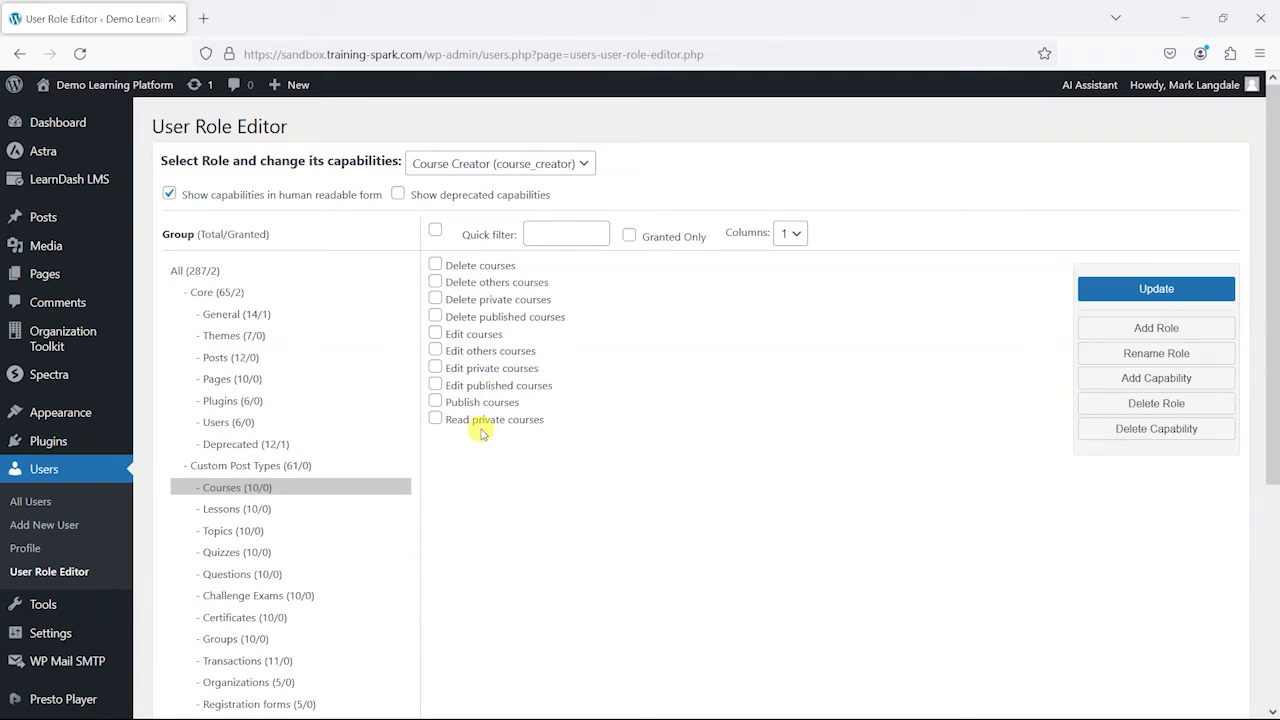
{"action": "left_click", "coordinate": [435, 230]}
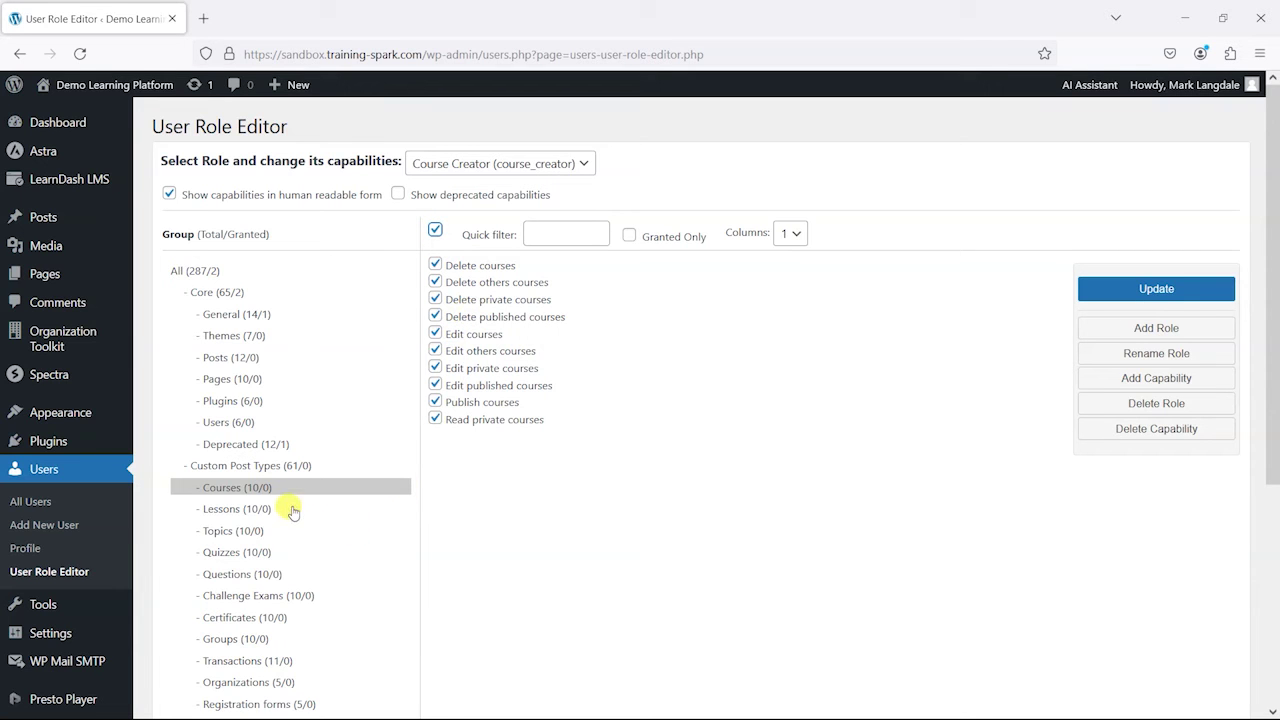
{"action": "scroll", "coordinate": [686, 545], "scroll_direction": "down", "scroll_amount": 2}
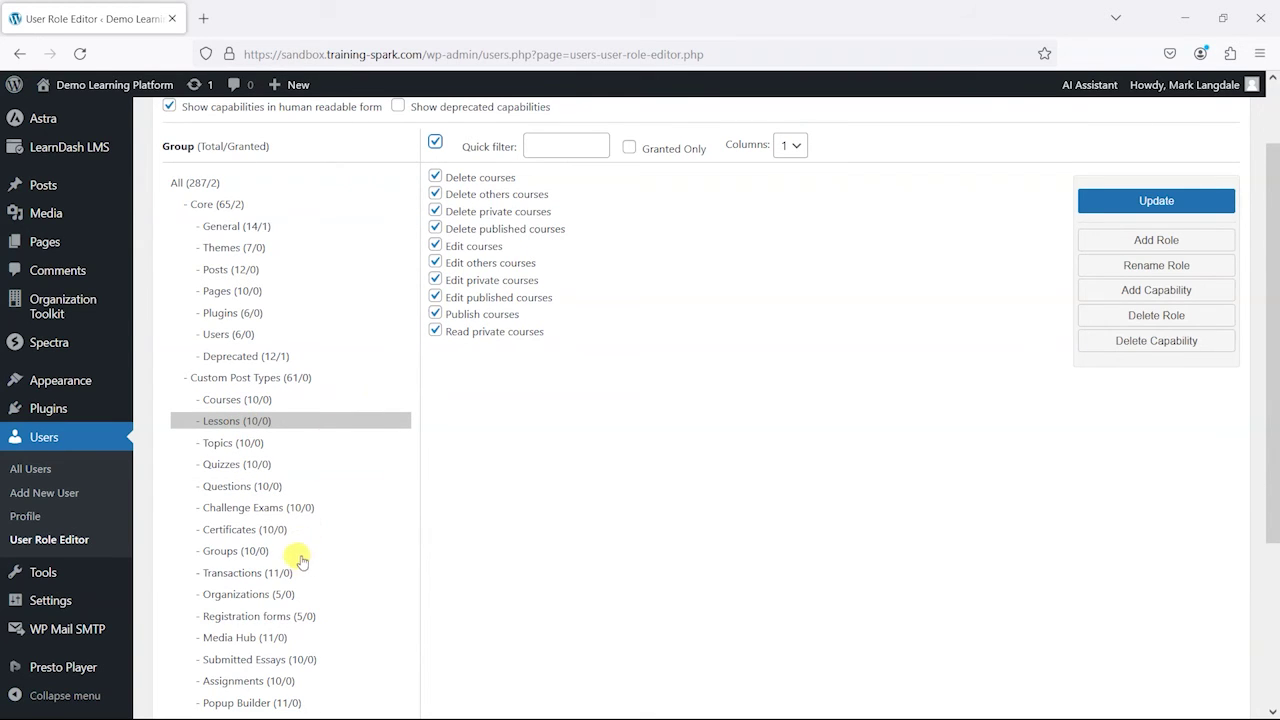
- Review the Course Creator role's capabilities in the Certificates and Groups groups under Custom Post Types
{"action": "scroll", "coordinate": [302, 560], "scroll_direction": "down", "scroll_amount": 3}
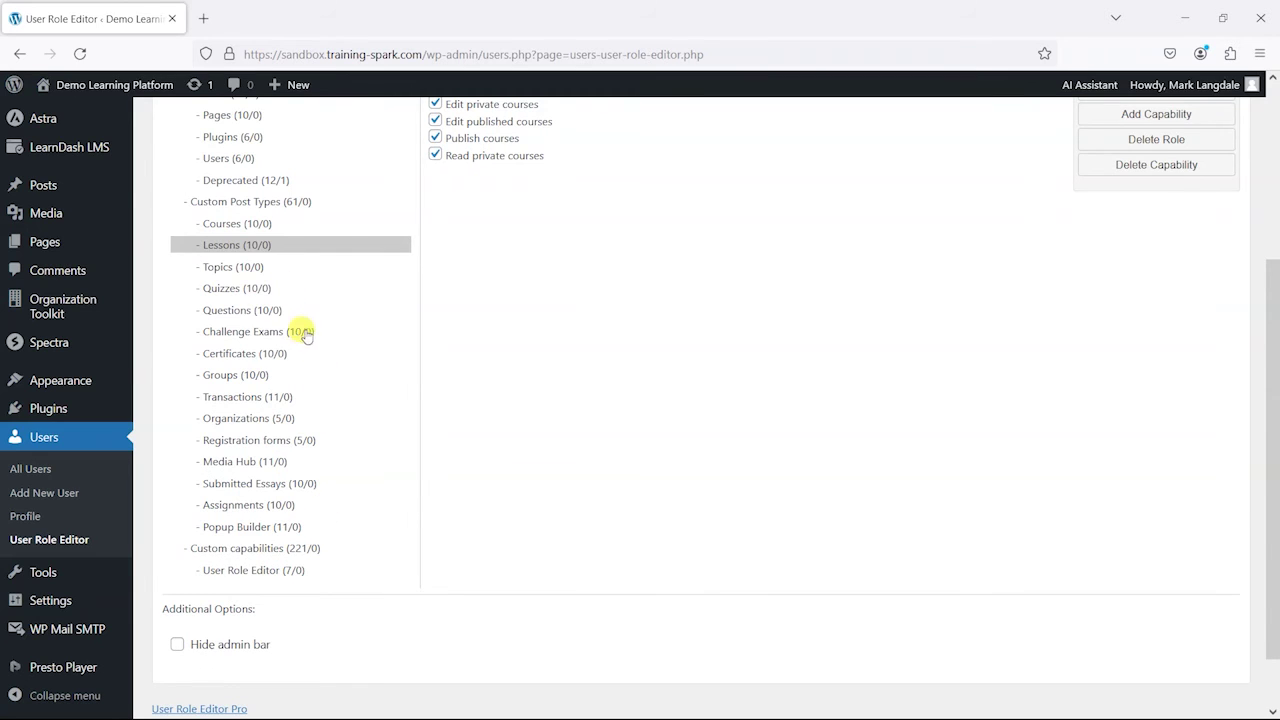
{"action": "left_click", "coordinate": [280, 355]}
{"action": "scroll", "coordinate": [471, 417], "scroll_direction": "up", "scroll_amount": 3}
{"action": "scroll", "coordinate": [314, 463], "scroll_direction": "down", "scroll_amount": 2}
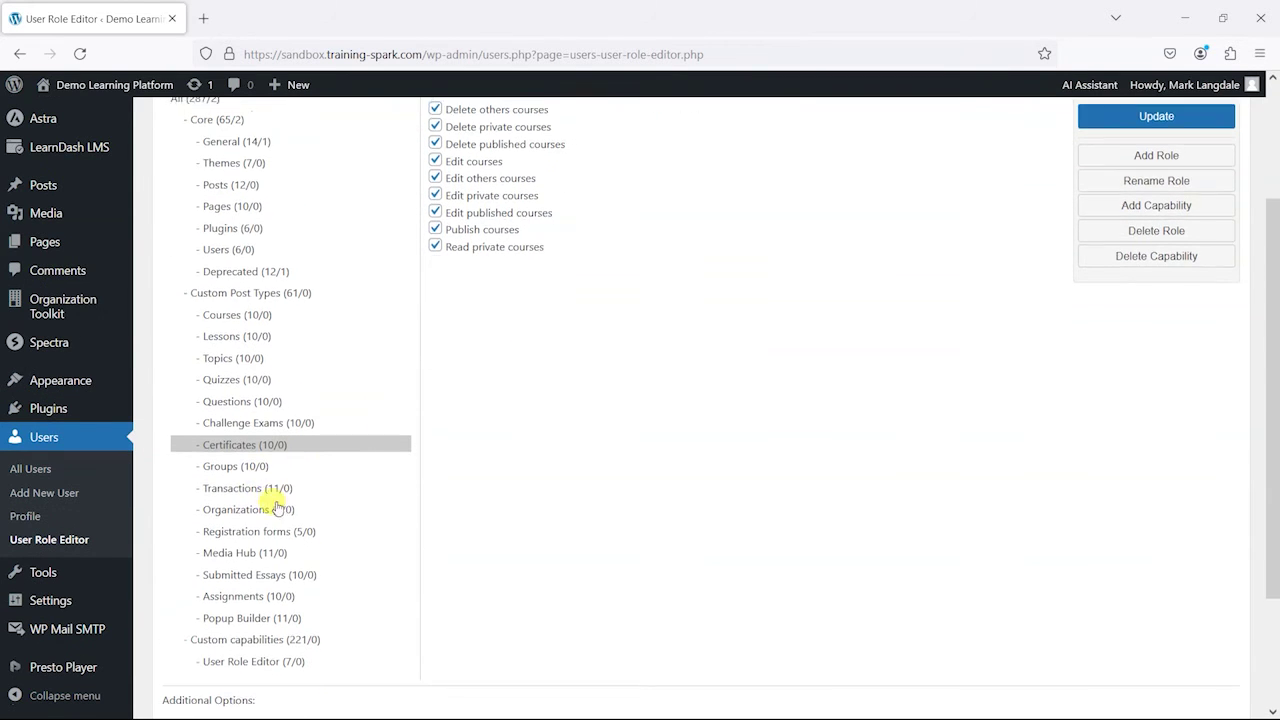
{"action": "left_click", "coordinate": [277, 465]}
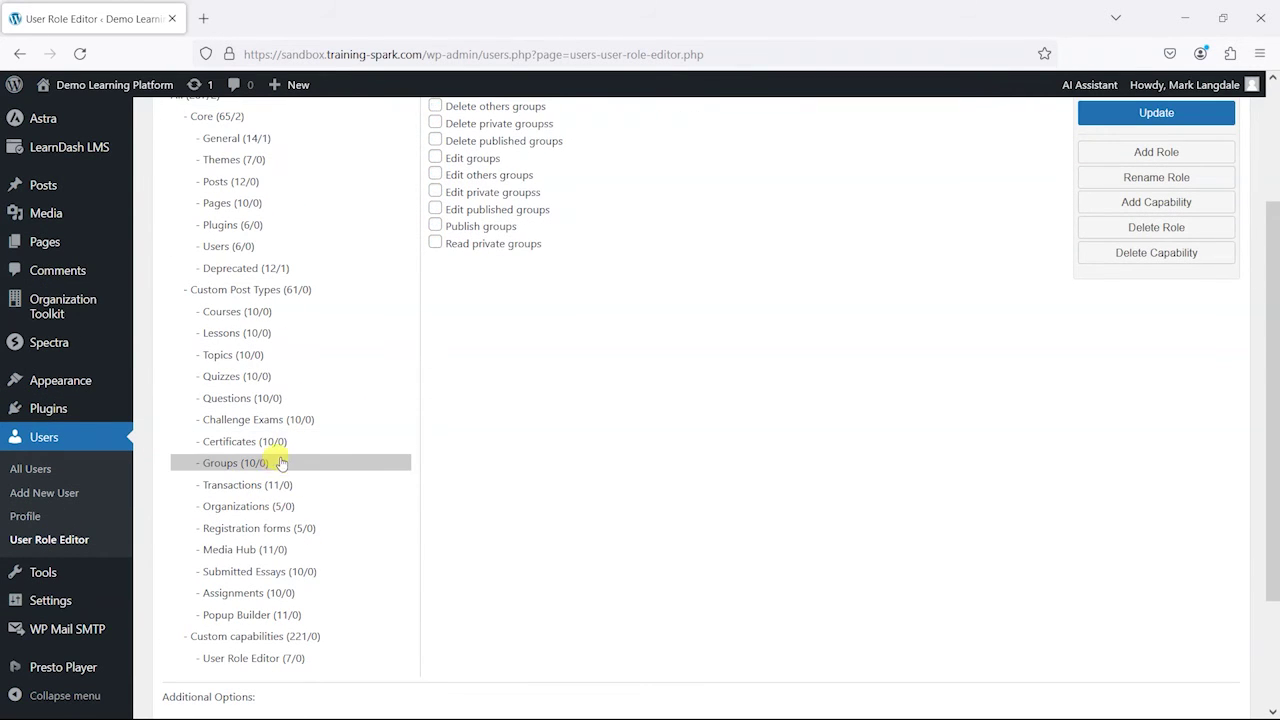
{"action": "left_click", "coordinate": [258, 441]}
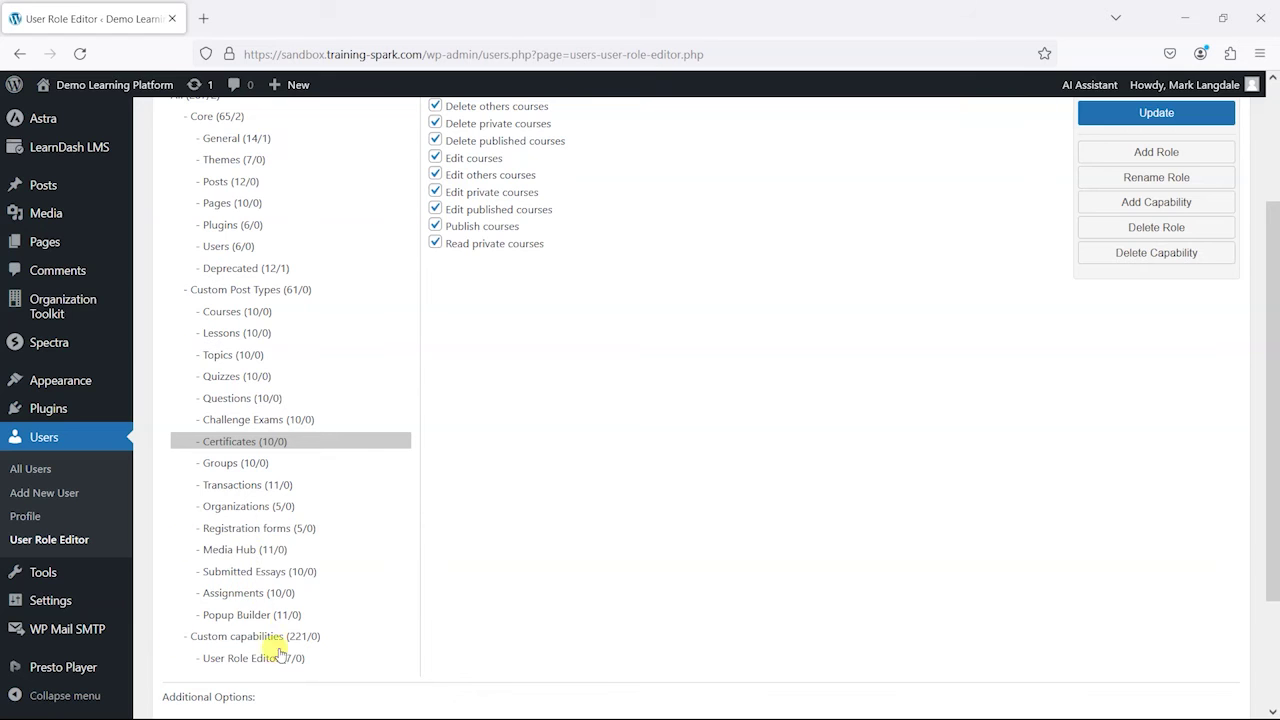
- Save the Course Creator role's updated permissions and check its capabilities in the Courses and General groups
{"action": "scroll", "coordinate": [375, 462], "scroll_direction": "up", "scroll_amount": 3}
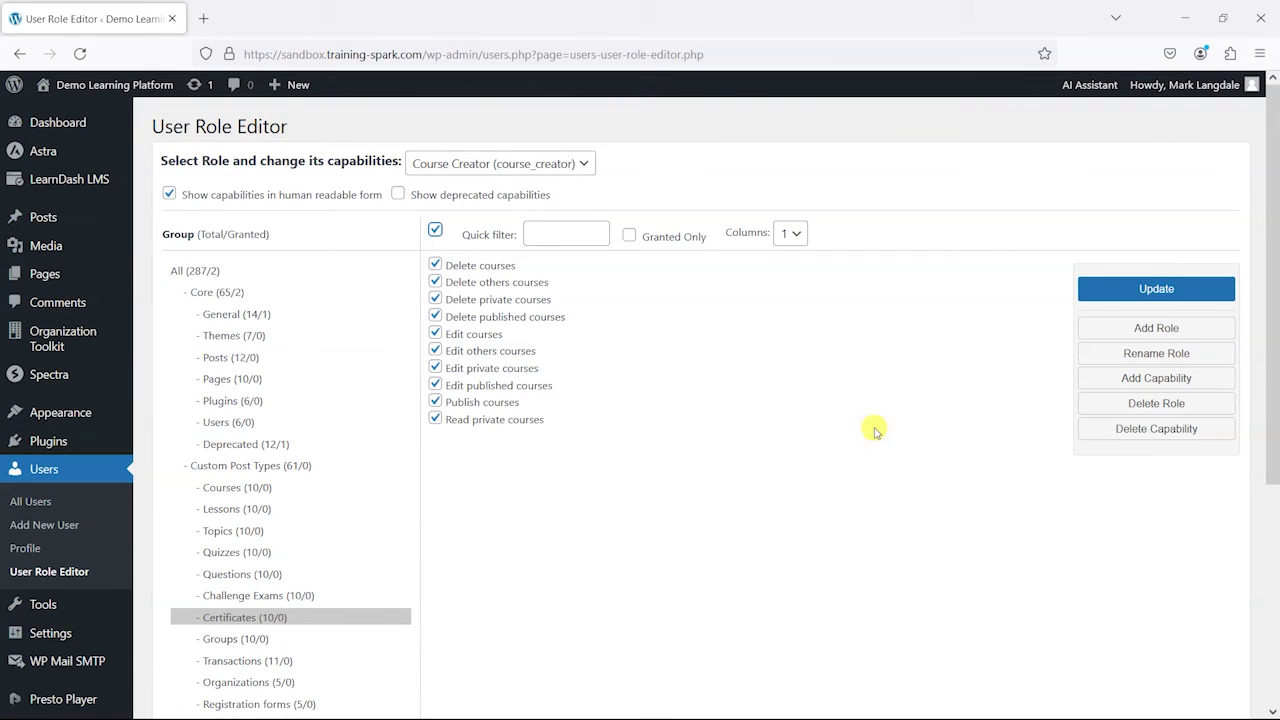
{"action": "left_click", "coordinate": [1150, 289]}
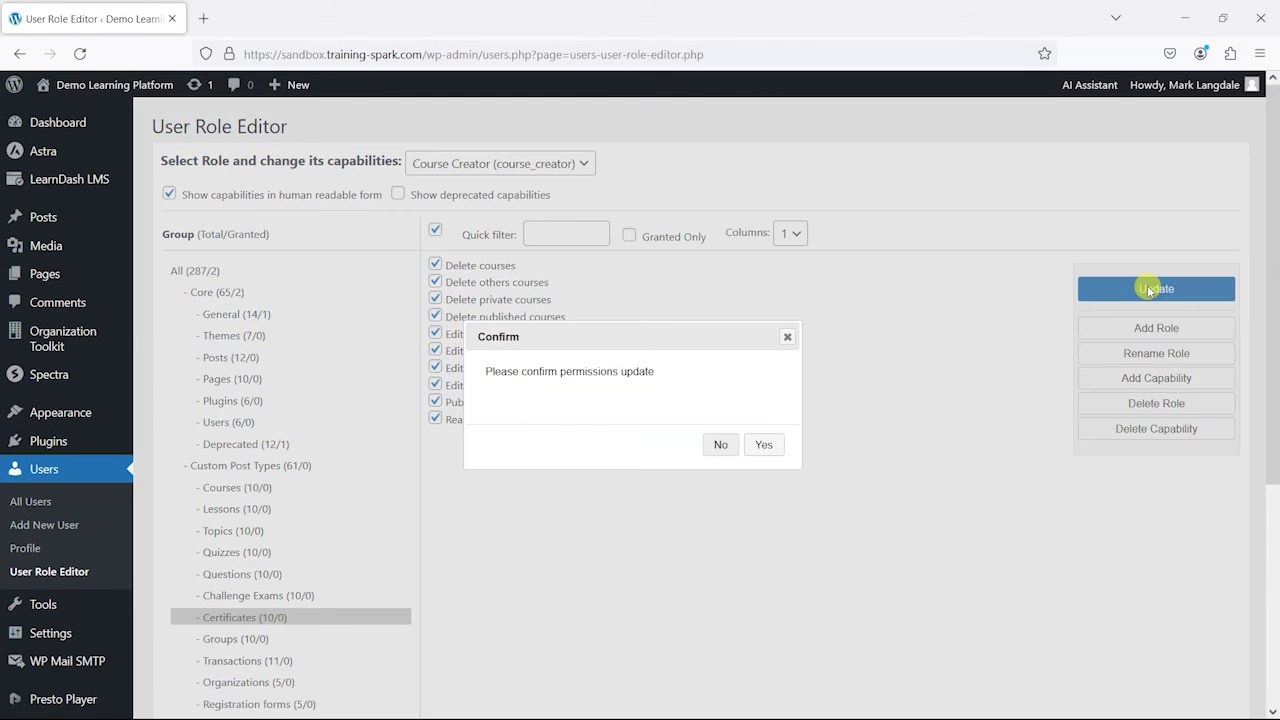
{"action": "left_click", "coordinate": [764, 445]}
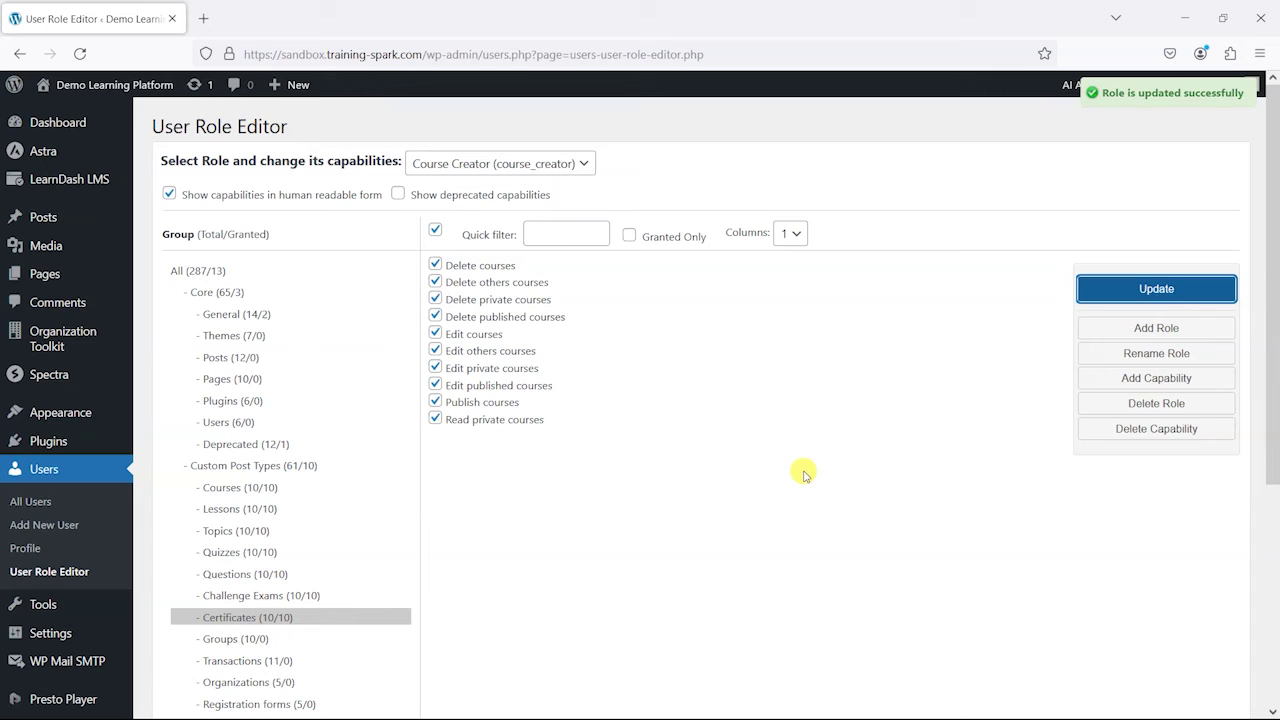
{"action": "left_click", "coordinate": [243, 487]}
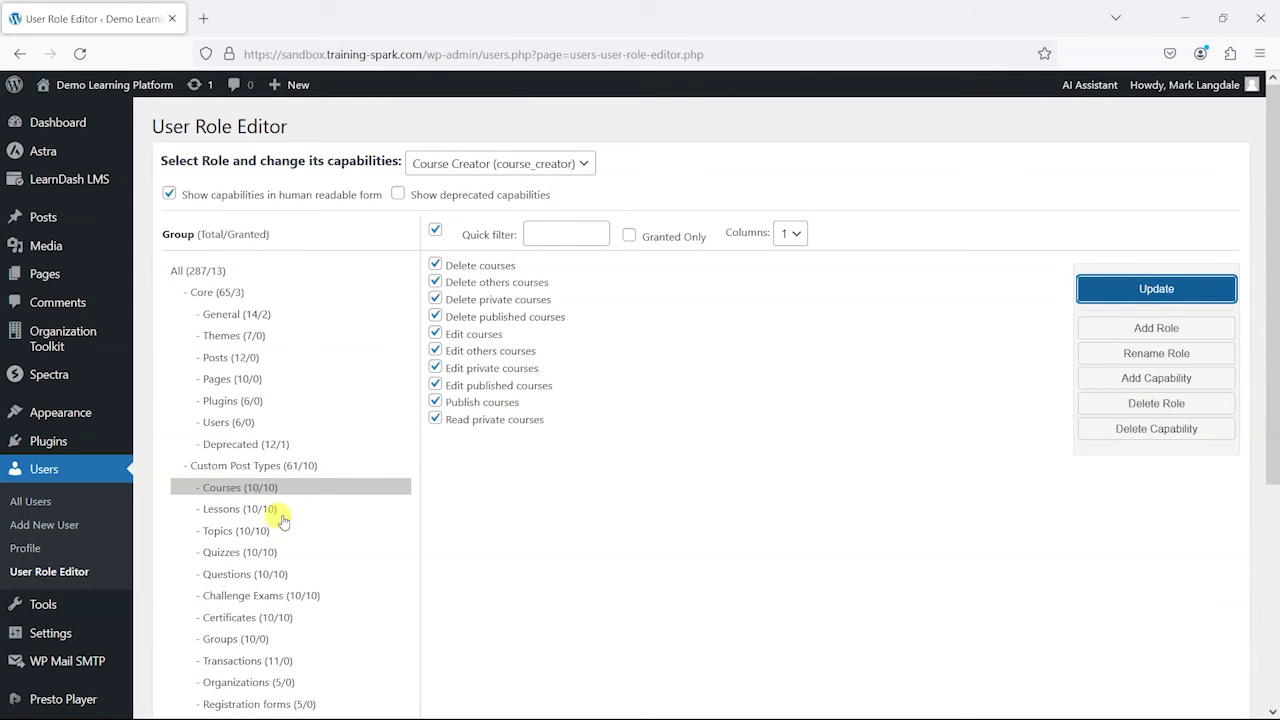
{"action": "left_click", "coordinate": [225, 316]}
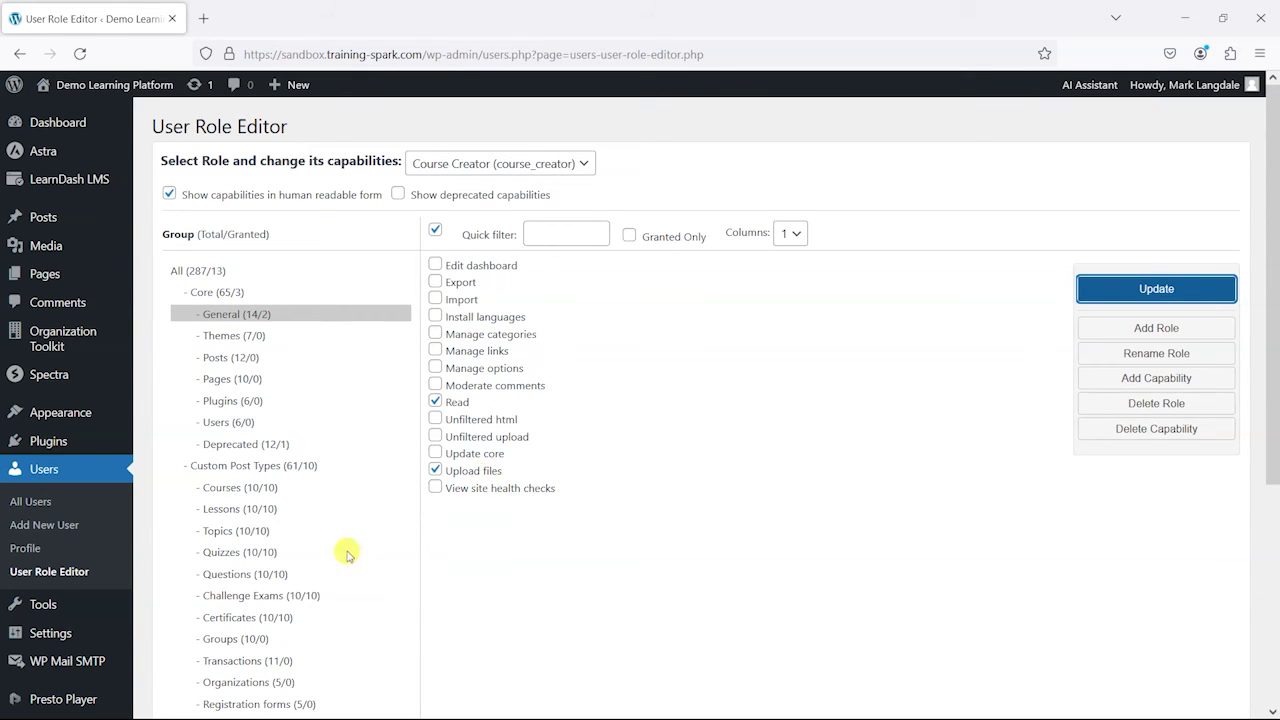
- Change the role of the Subscriber user to Course Creator in the list of all users
{"action": "left_click", "coordinate": [30, 501]}
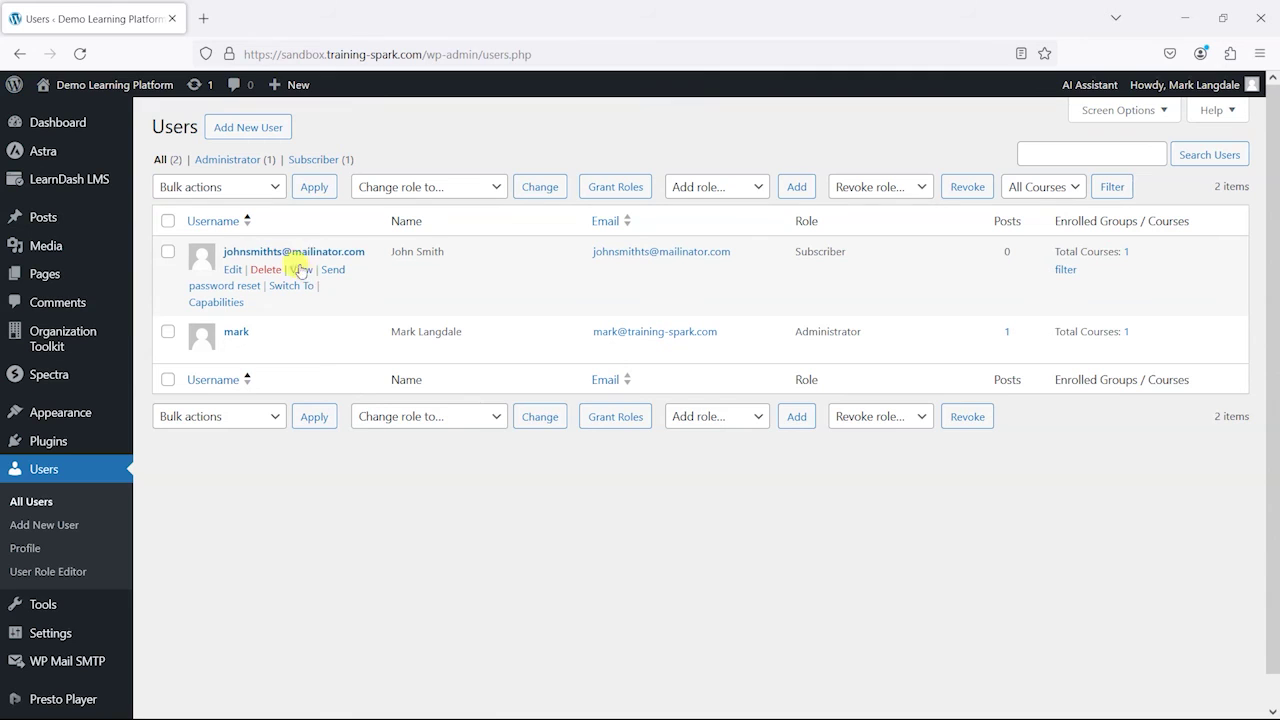
{"action": "left_click_drag", "start_coordinate": [392, 252], "coordinate": [466, 252]}
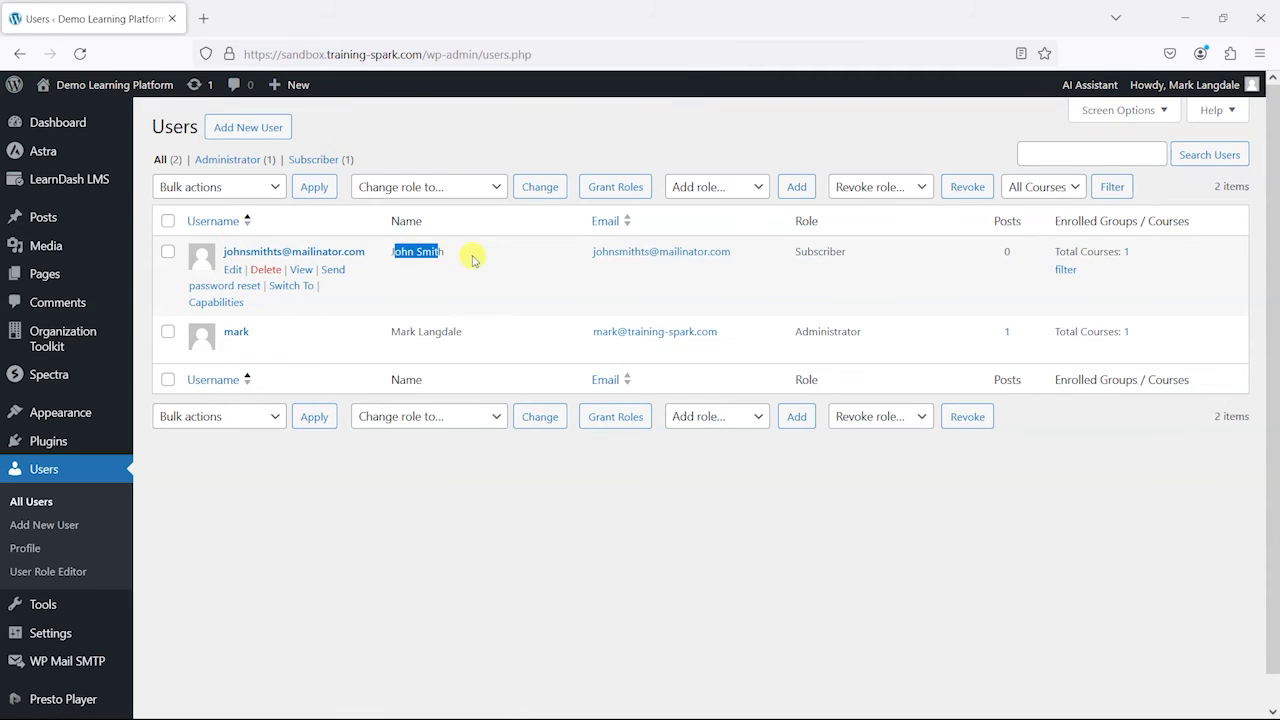
{"action": "left_click", "coordinate": [470, 256]}
{"action": "left_click_drag", "start_coordinate": [849, 250], "coordinate": [814, 251]}
{"action": "left_click", "coordinate": [820, 272]}
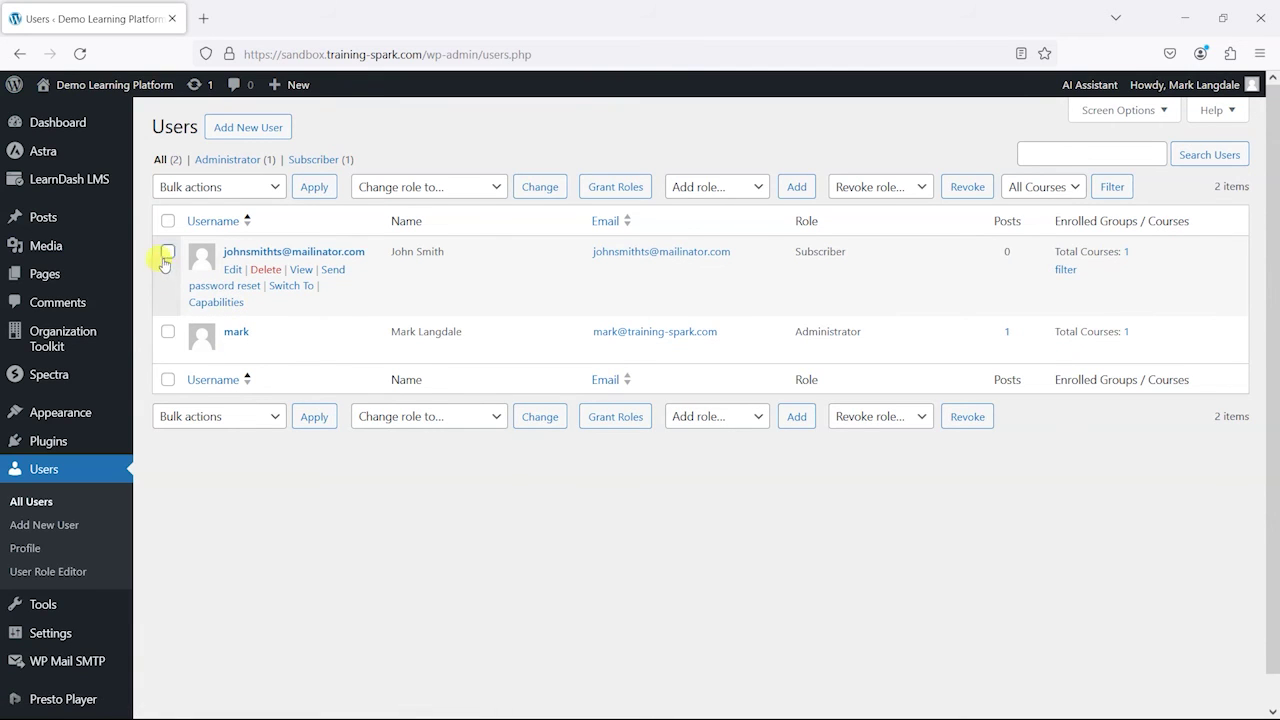
{"action": "left_click", "coordinate": [447, 191]}
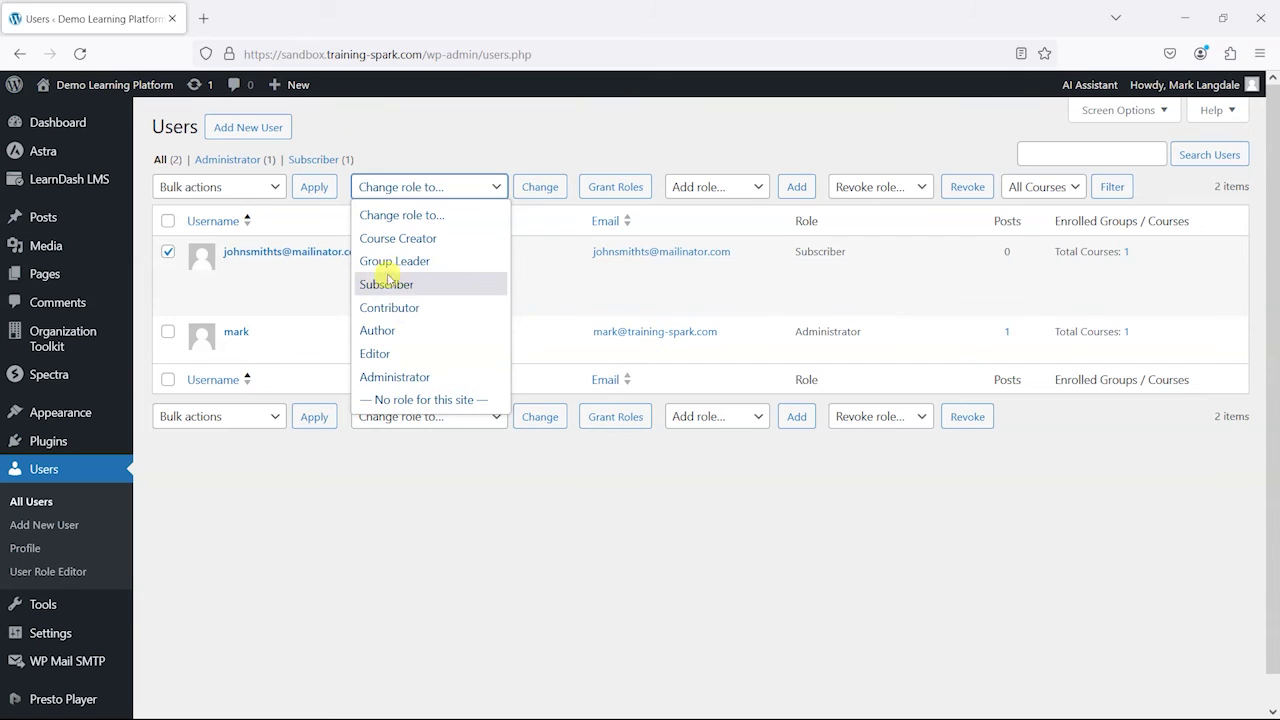
{"action": "left_click", "coordinate": [414, 238]}
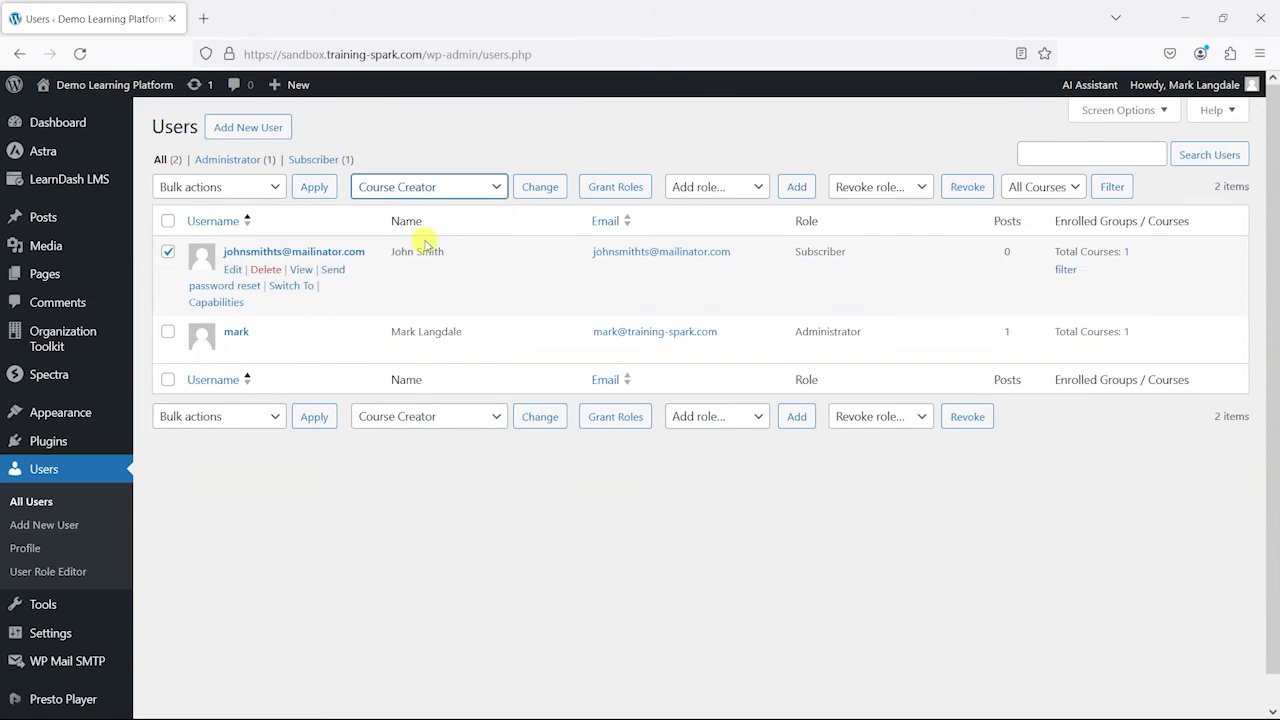
{"action": "left_click", "coordinate": [549, 191]}
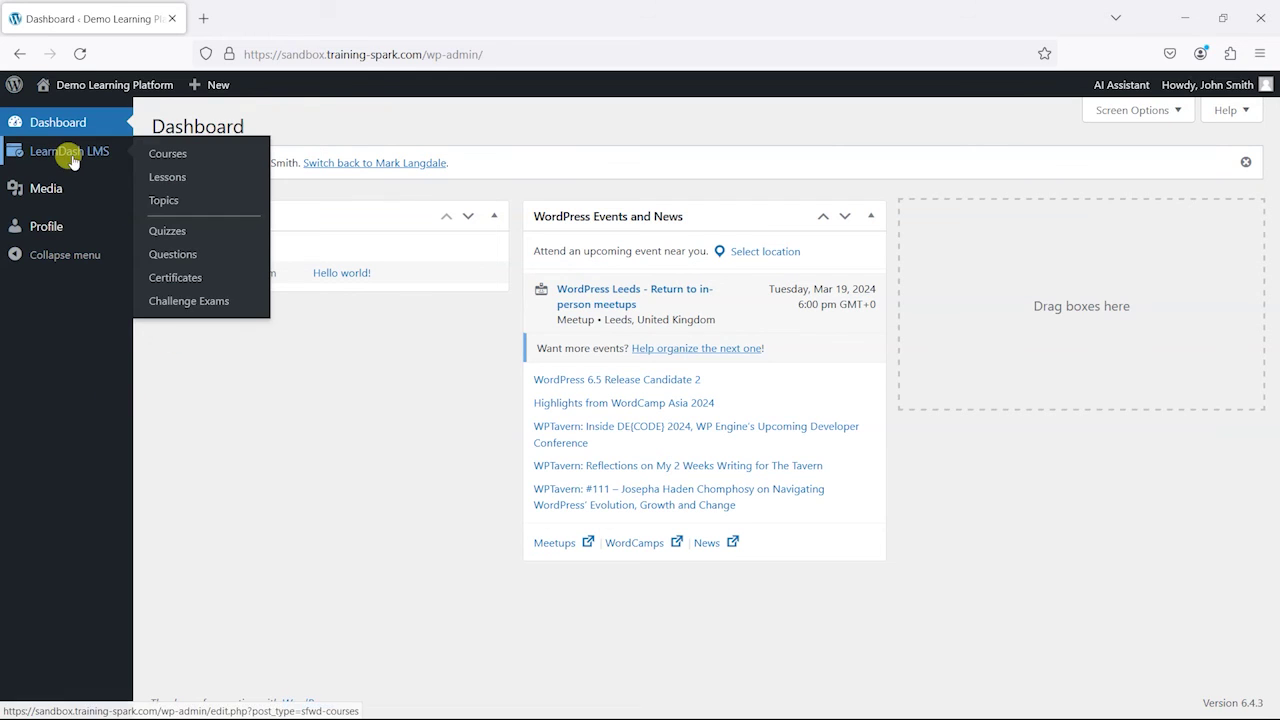
- Review the LearnDash LMS courses list and the Media Library available to the Course Creator user
{"action": "mouse_move", "coordinate": [206, 86]}
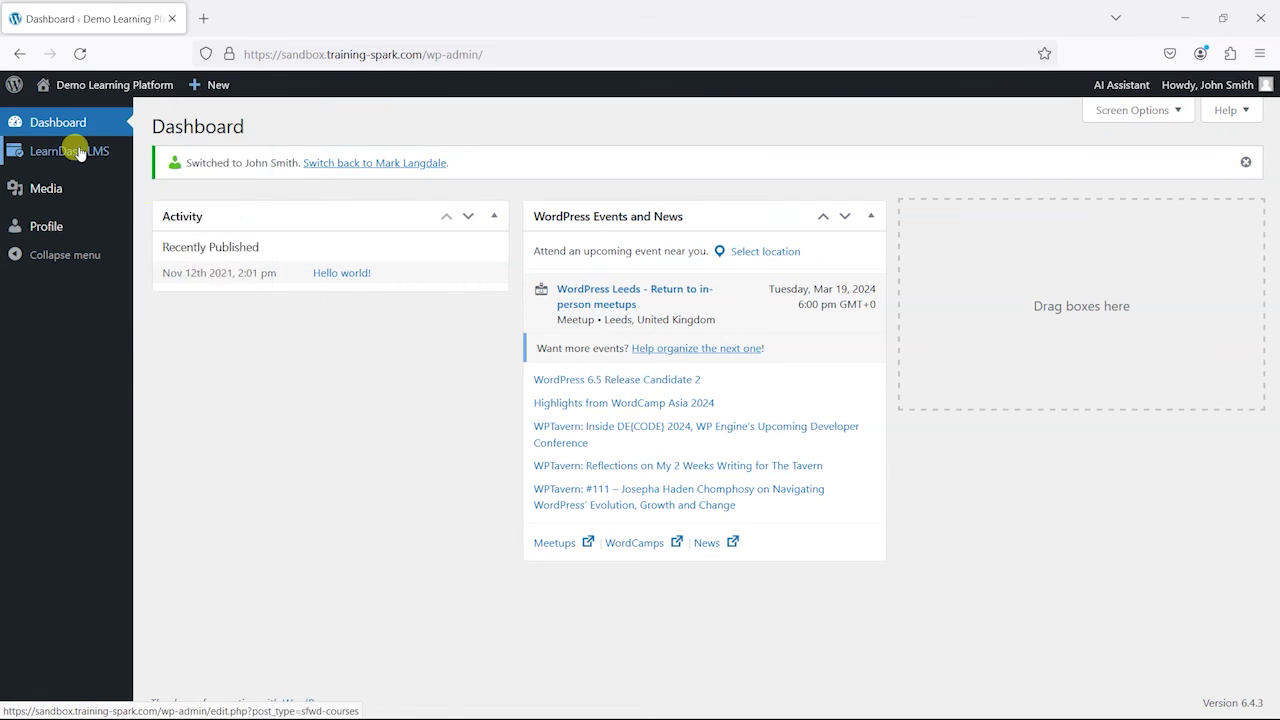
{"action": "mouse_move", "coordinate": [74, 149]}
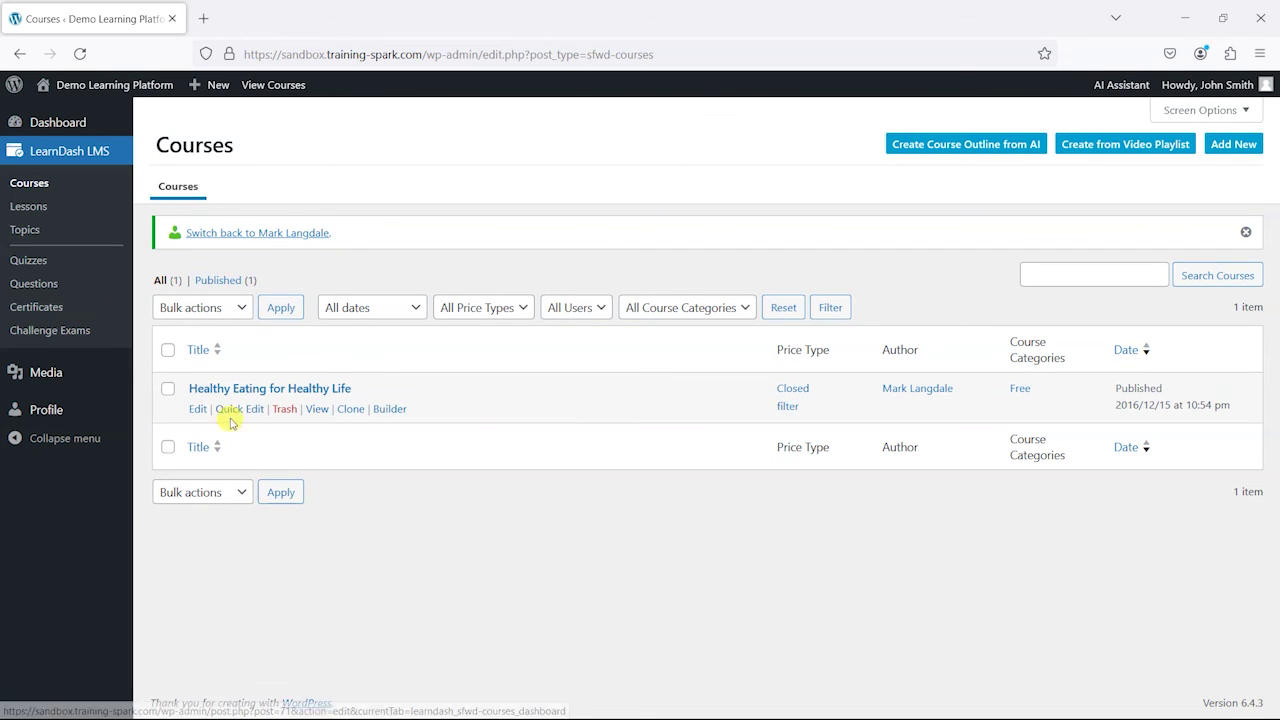
{"action": "left_click", "coordinate": [28, 186]}
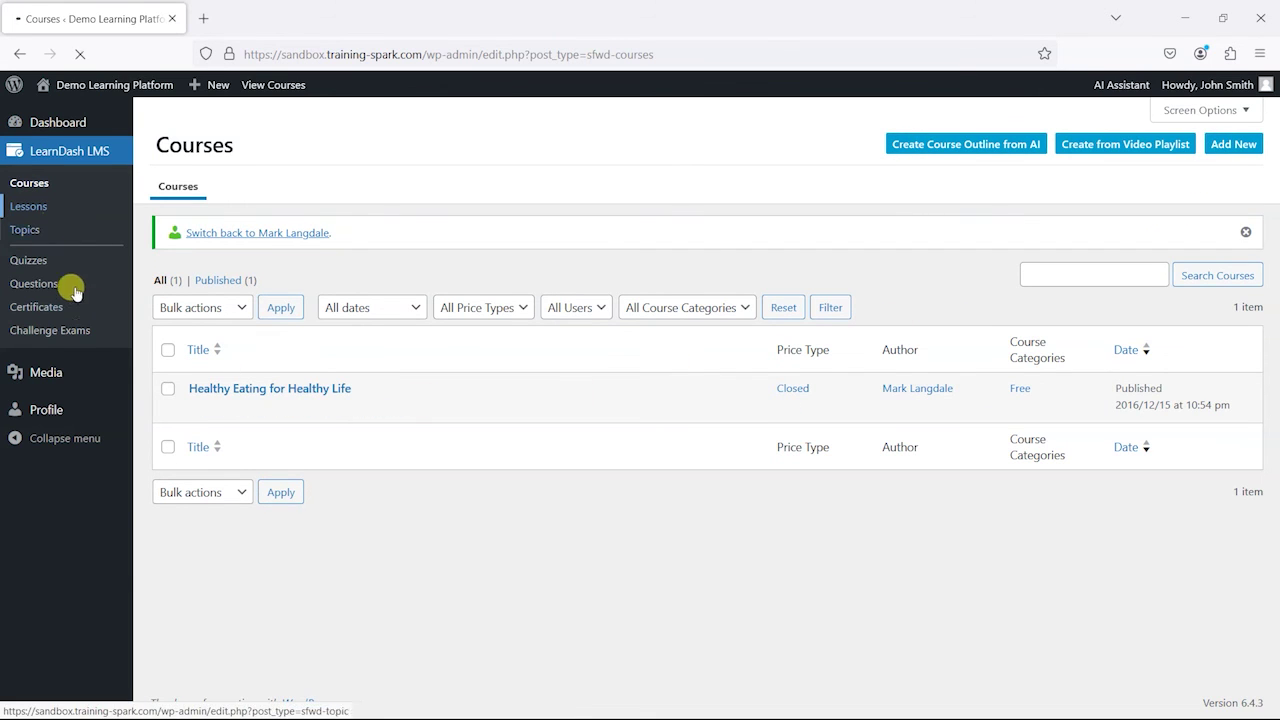
{"action": "left_click", "coordinate": [48, 373]}
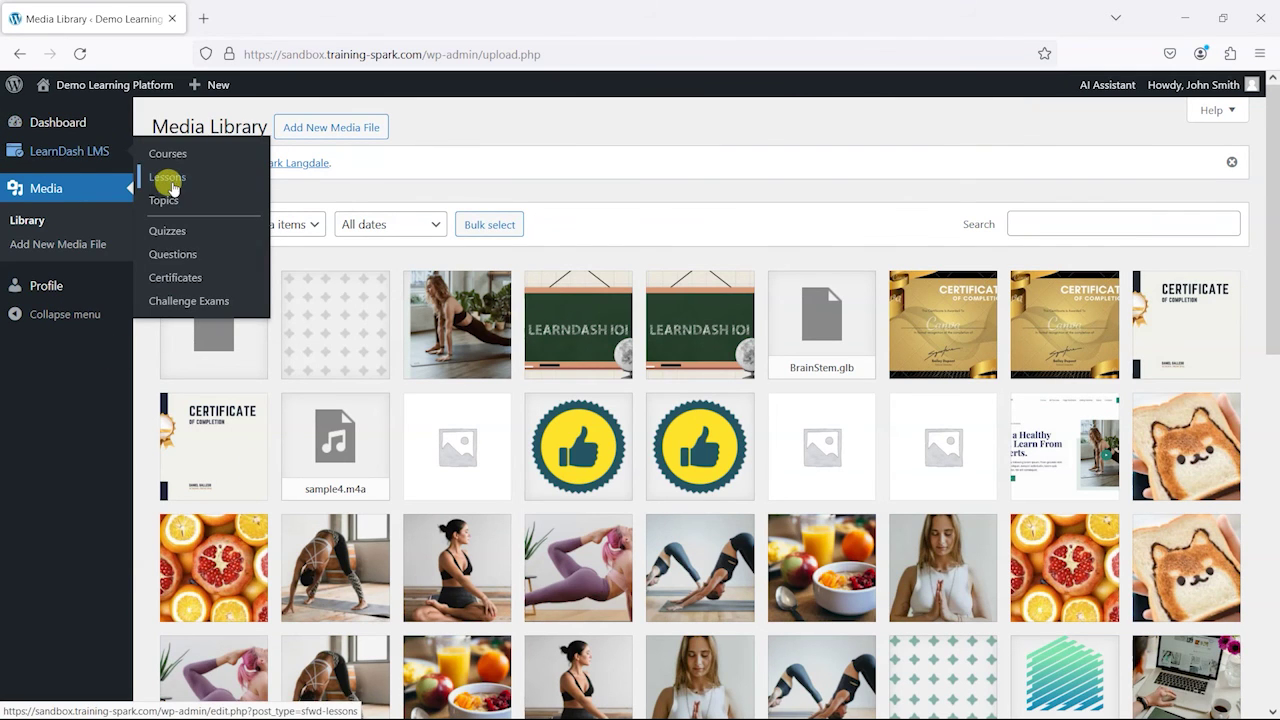
- Create a new LearnDash lesson with the title "This is an example Lesson"
{"action": "left_click", "coordinate": [172, 186]}
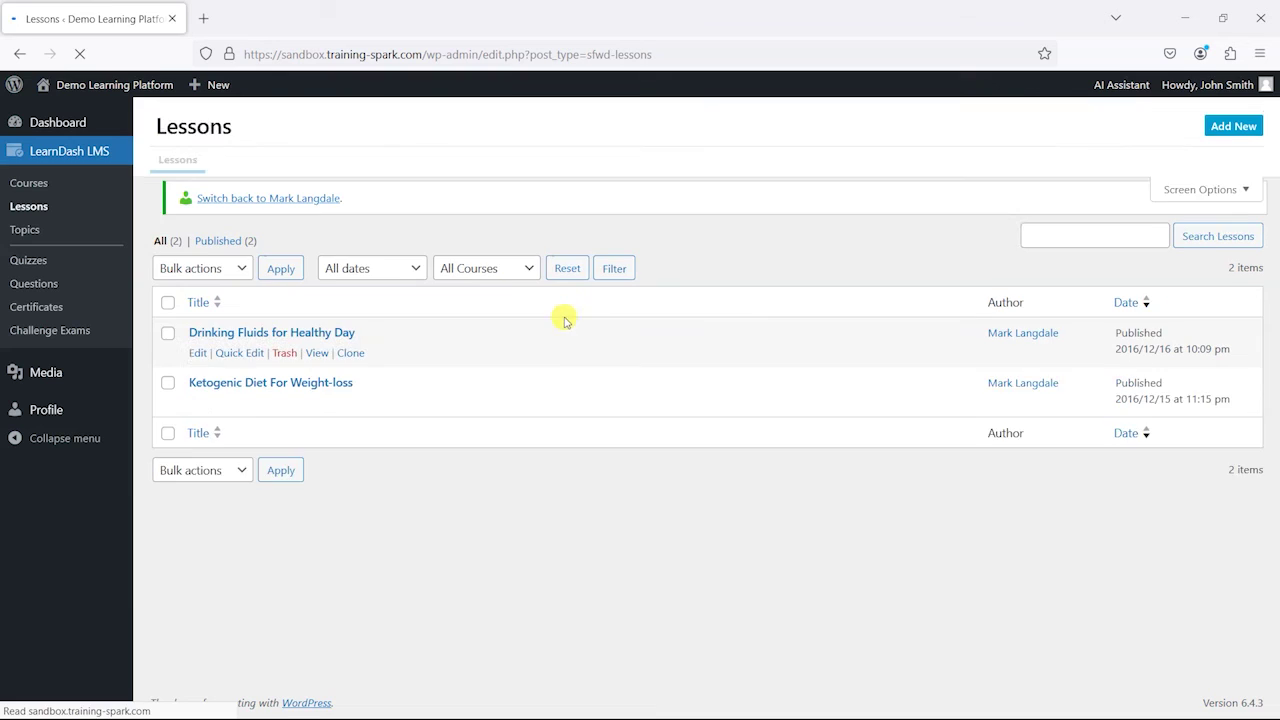
{"action": "left_click", "coordinate": [266, 370]}
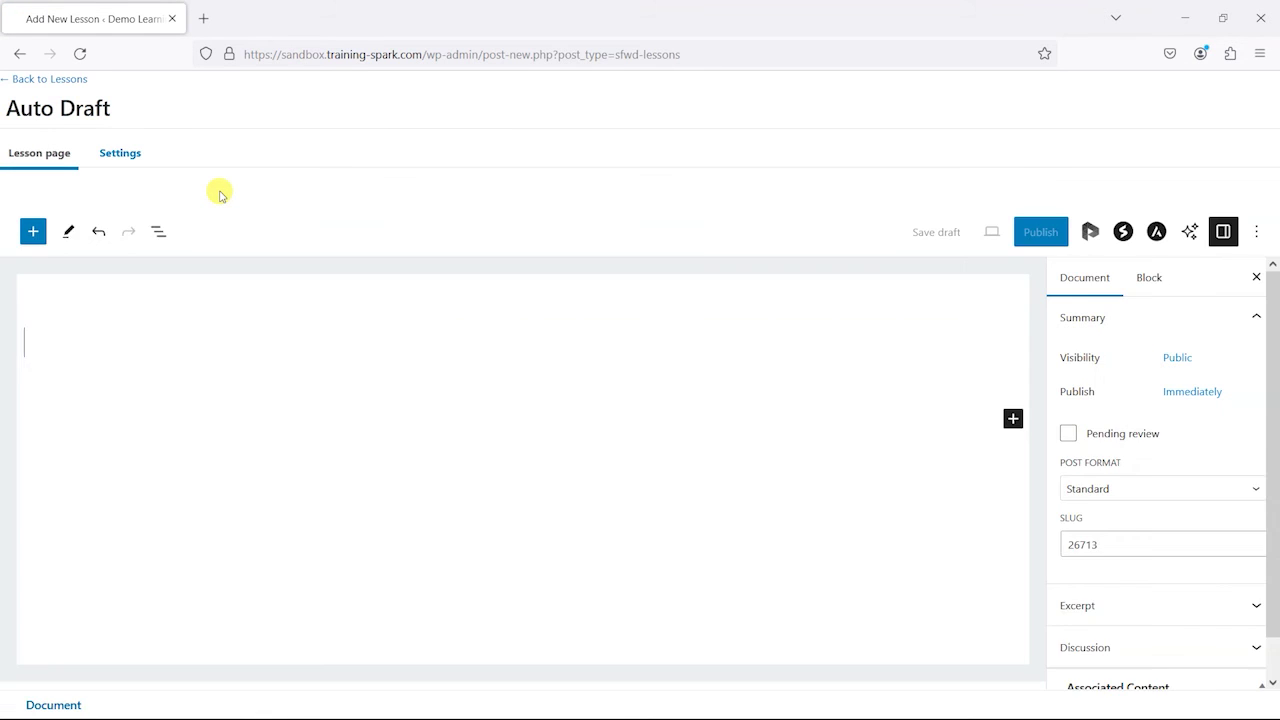
{"action": "left_click", "coordinate": [244, 339]}
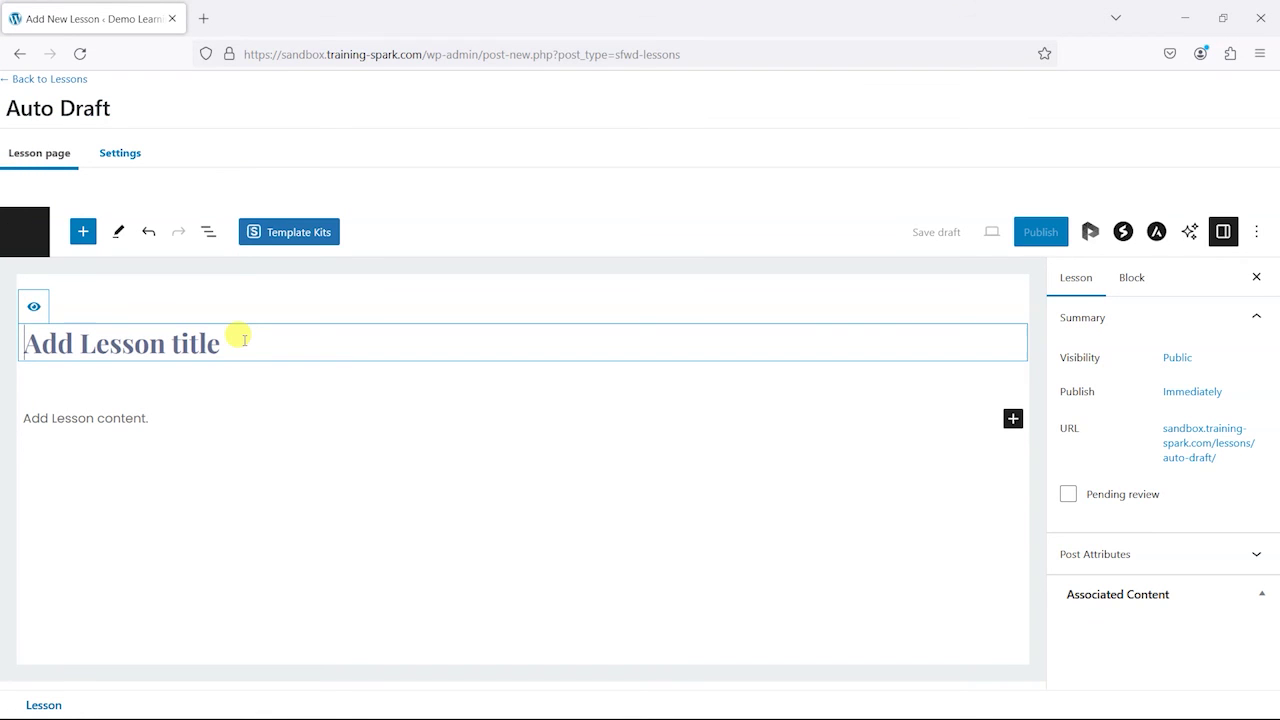
{"action": "type", "text": "This is"}
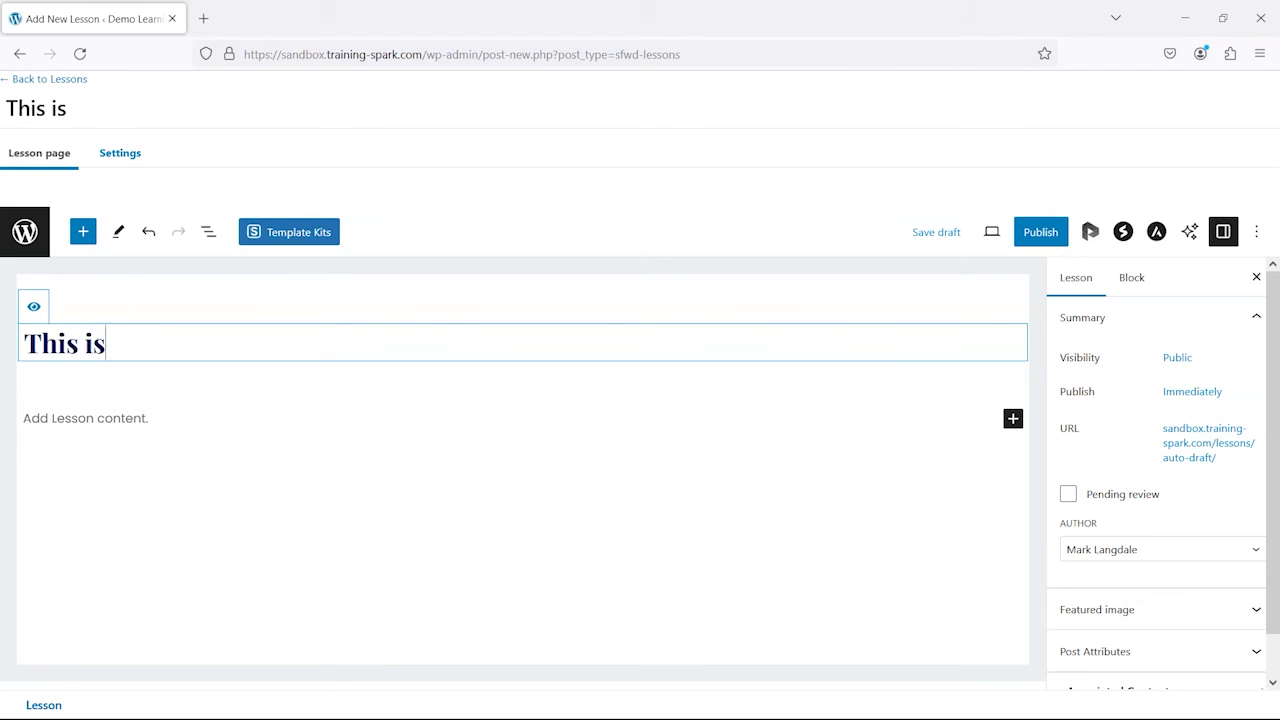
{"action": "type", "text": " an example LEsso"}
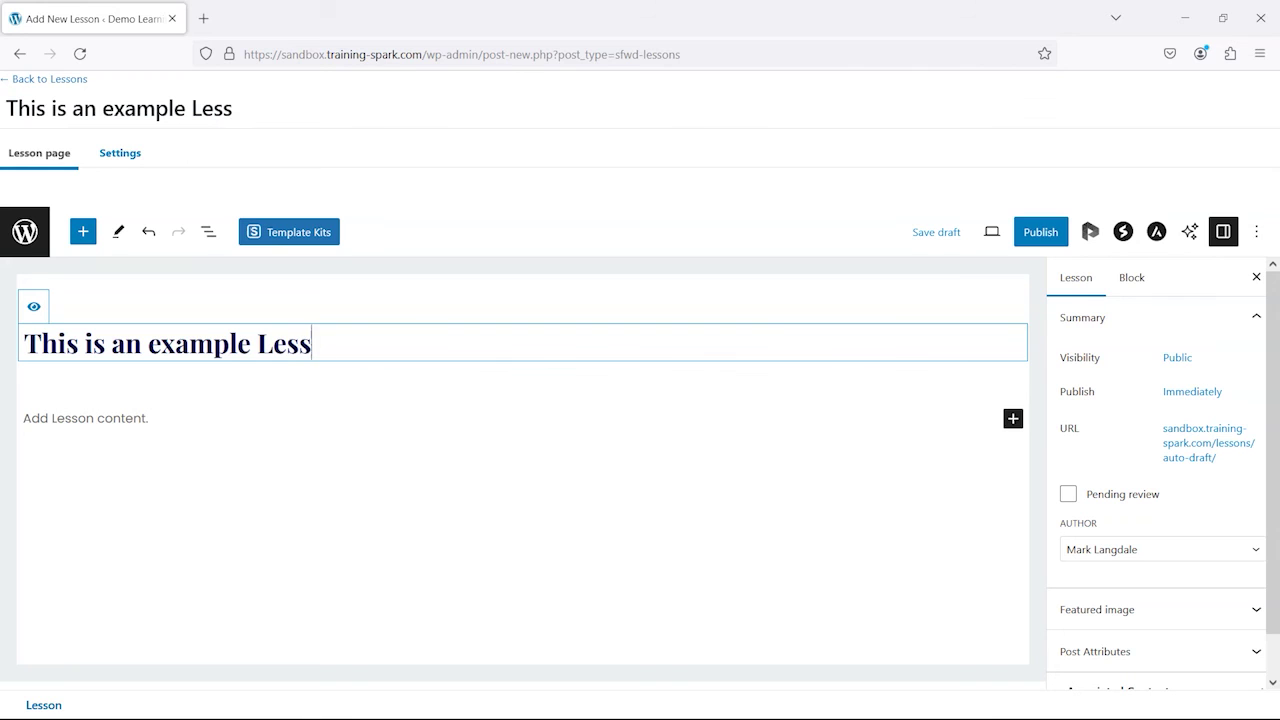
{"action": "type", "text": "on"}
- Add the paragraph "Some content here!" to the example lesson and publish the lesson
{"action": "left_click", "coordinate": [106, 418]}
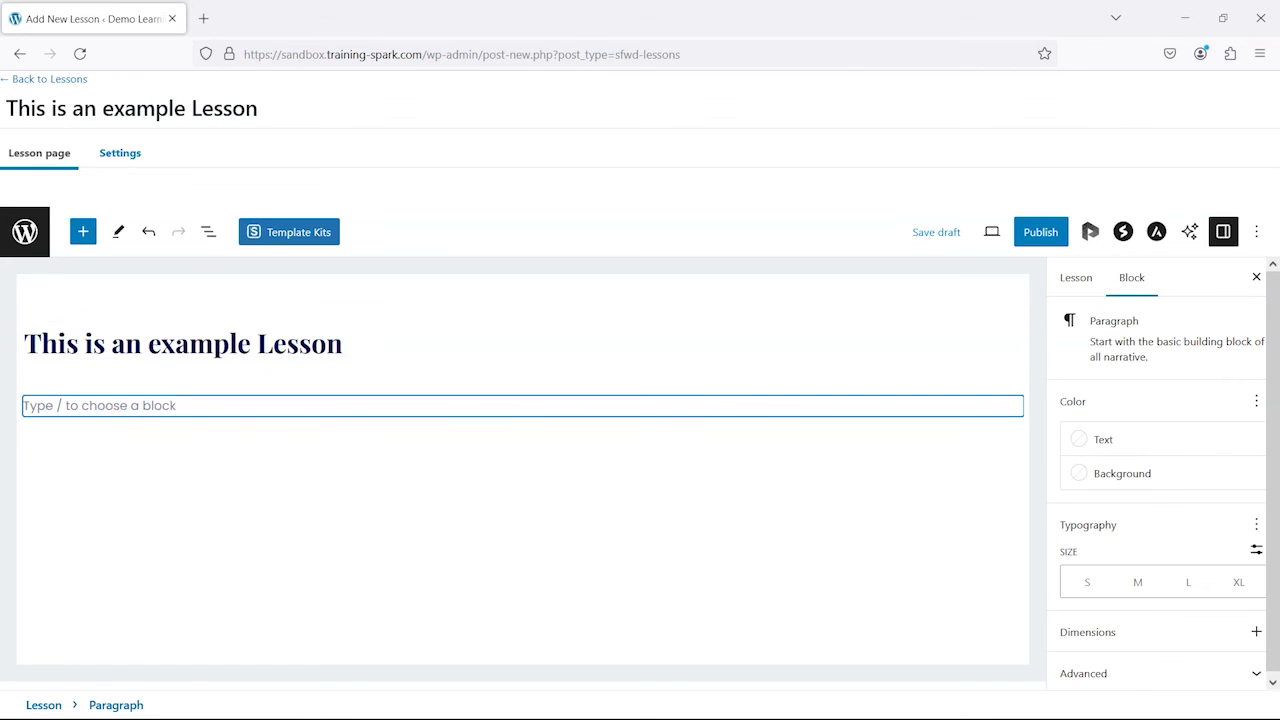
{"action": "type", "text": "Some content"}
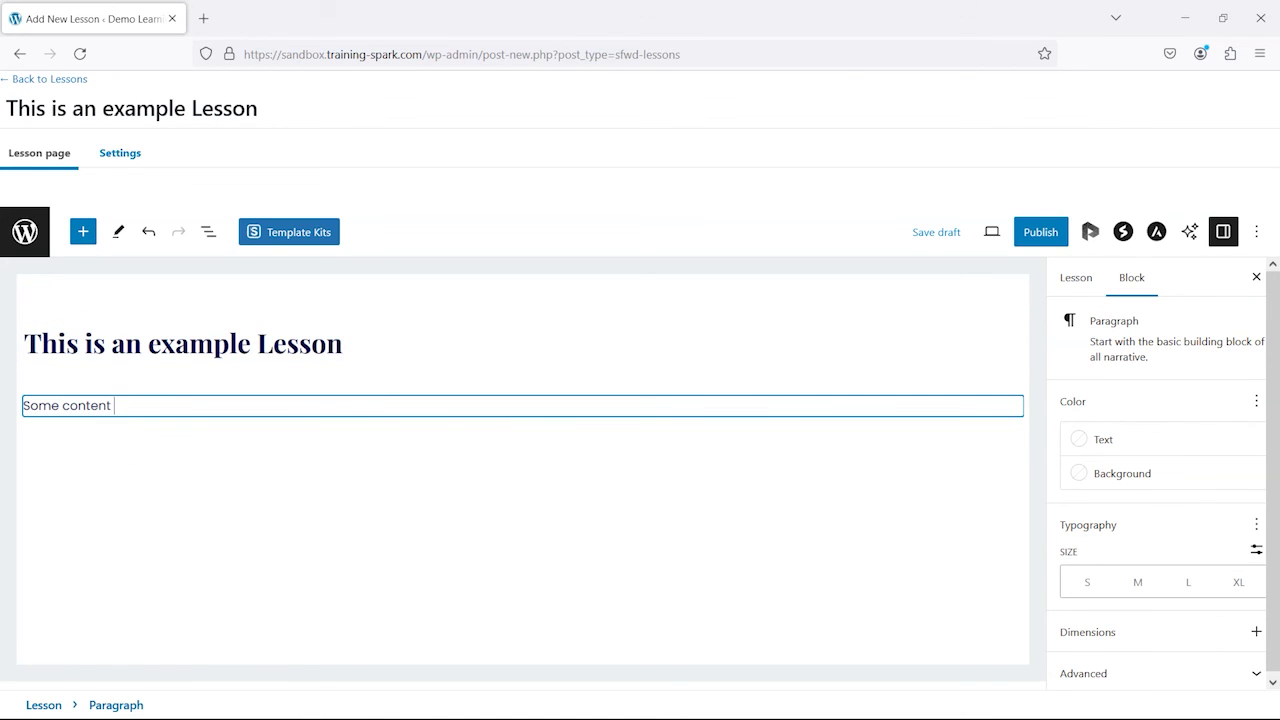
{"action": "type", "text": " here!"}
{"action": "left_click", "coordinate": [1137, 230]}
{"action": "left_click", "coordinate": [1106, 194]}
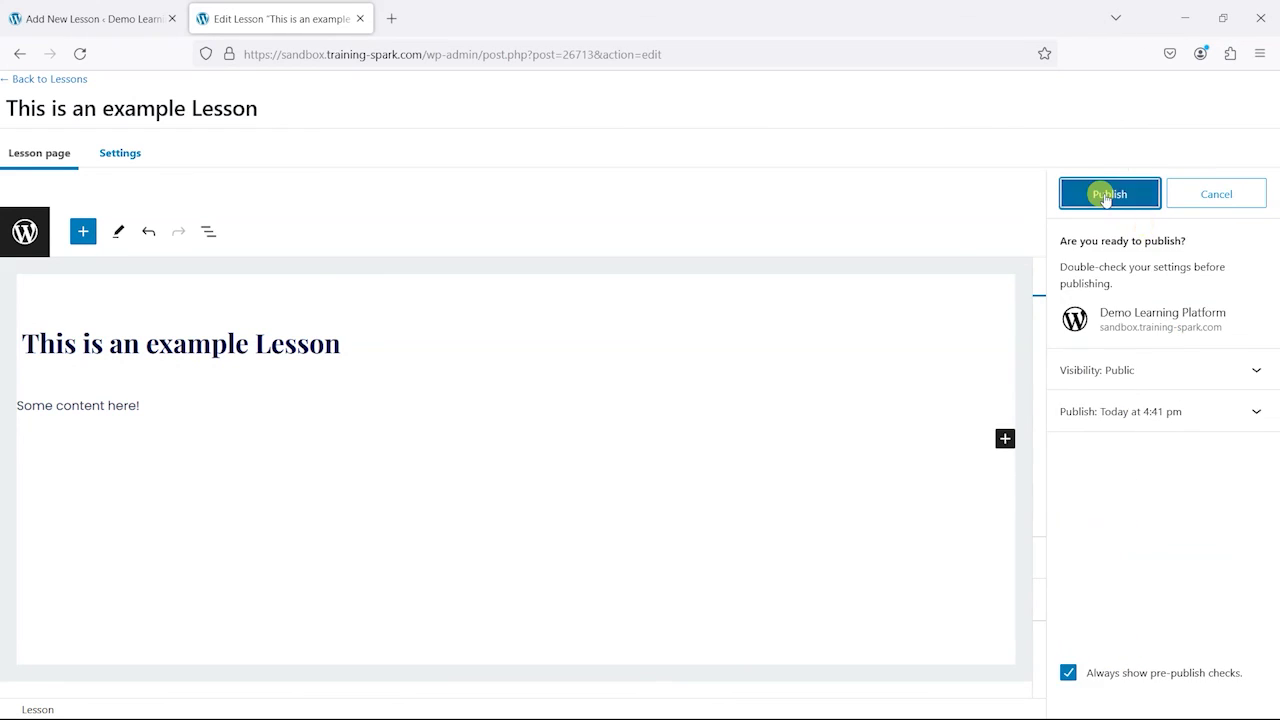